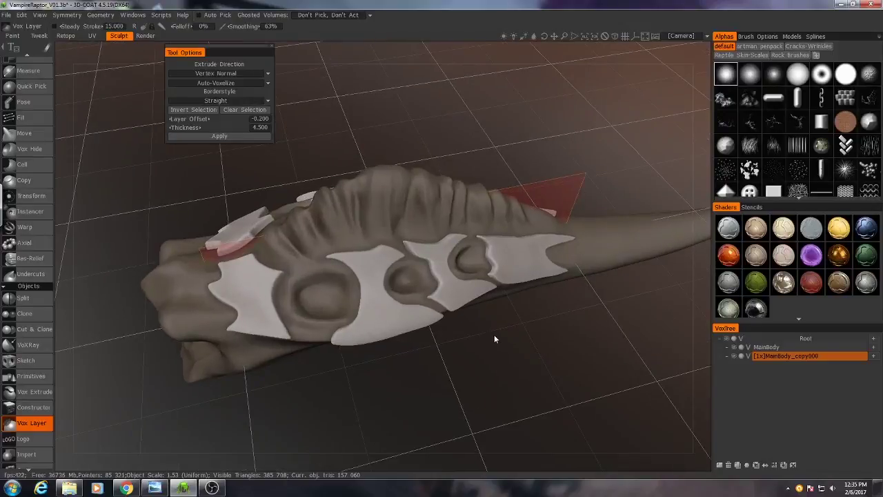
Step: Clear the selection on the MainBody layer and make the MainBody_copy000 layer active again
drag(494, 335, 472, 335)
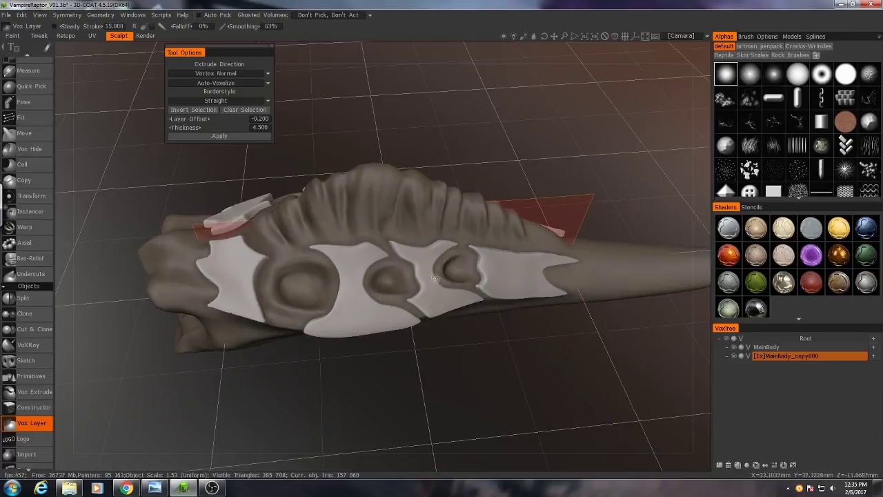
middle_drag(466, 285, 506, 280)
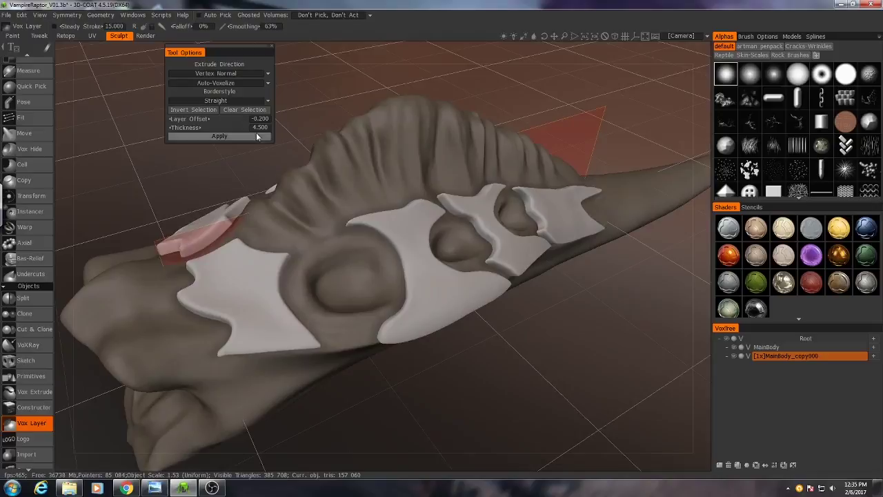
click(769, 347)
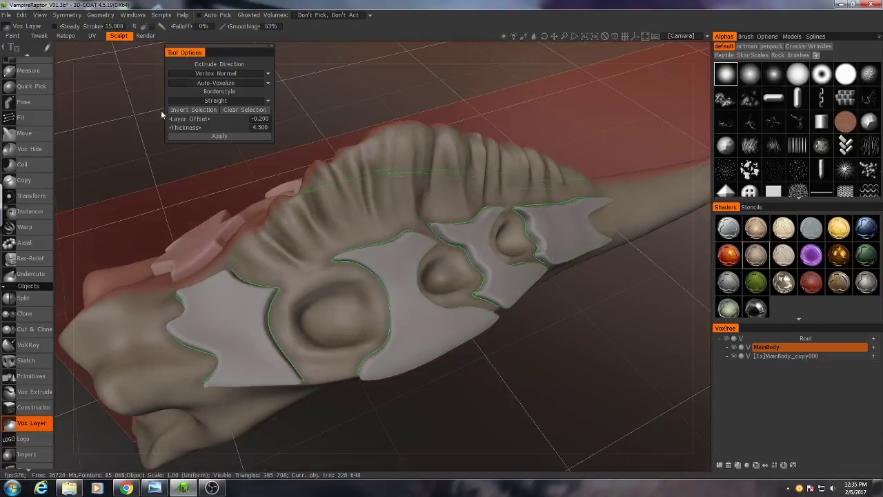
click(238, 111)
click(788, 354)
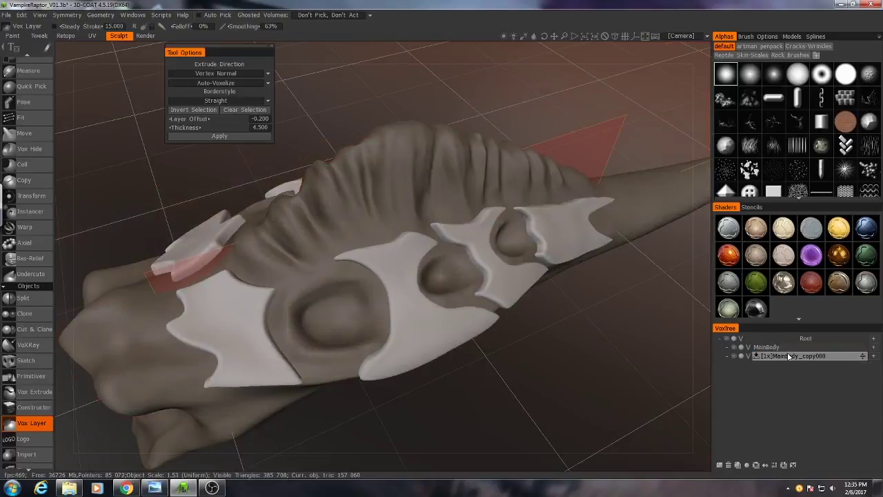
Step: Use the Pose tool to select the entire frontmost armor plate on the snout, along with its mirrored counterpart
alt+drag(389, 269, 303, 286)
middle_drag(303, 286, 345, 277)
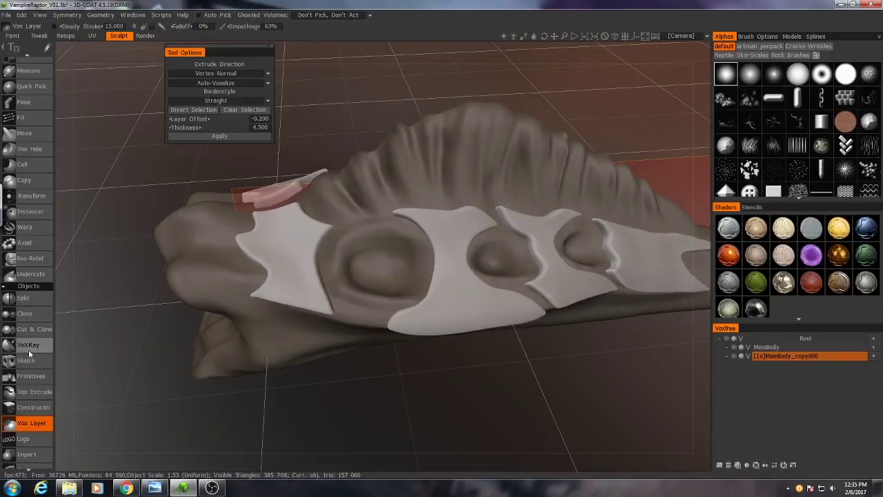
middle_drag(239, 297, 387, 193)
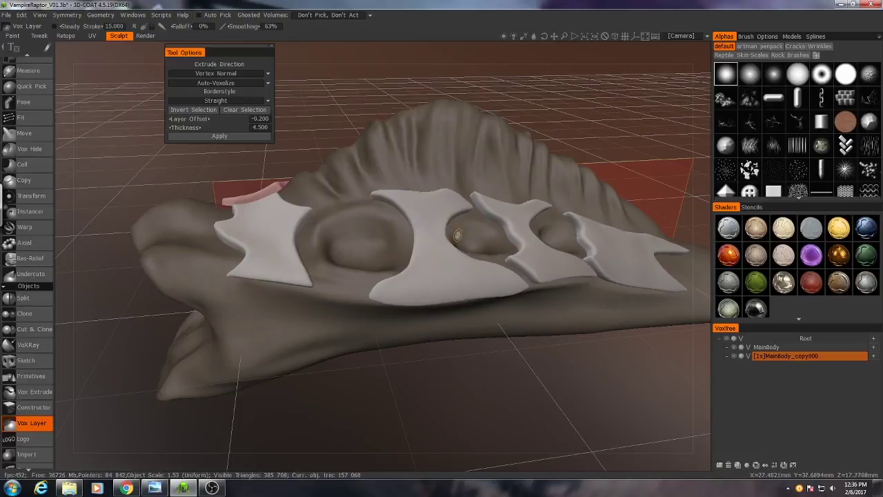
middle_drag(456, 236, 487, 225)
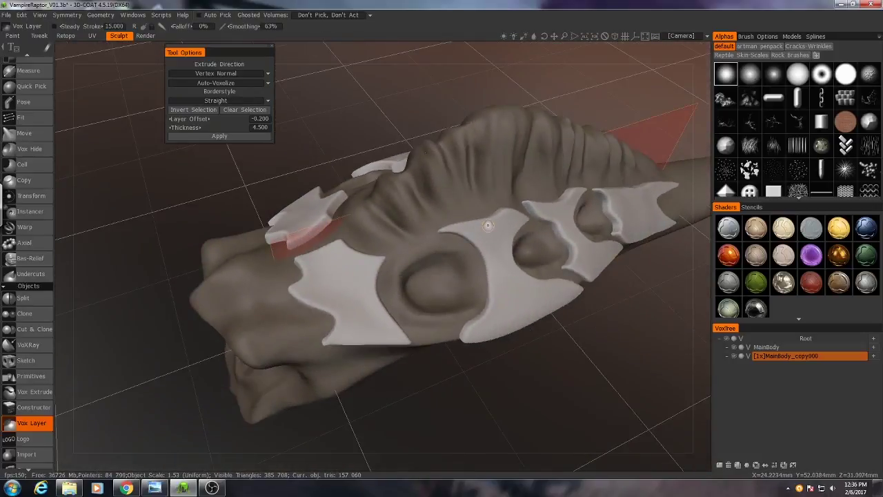
middle_drag(389, 238, 390, 282)
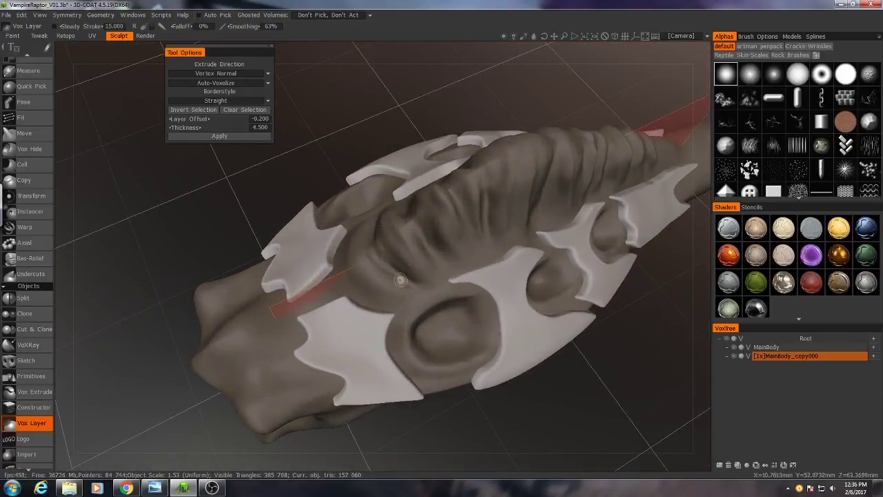
click(24, 102)
mouse_move(372, 290)
middle_down()
mouse_move(394, 303)
mouse_move(366, 290)
mouse_move(377, 297)
middle_up()
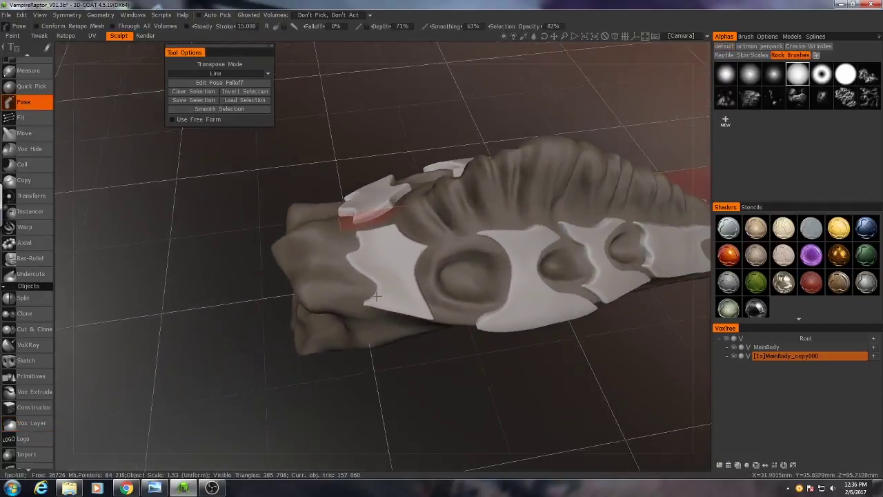
scroll(377, 297, up, 4)
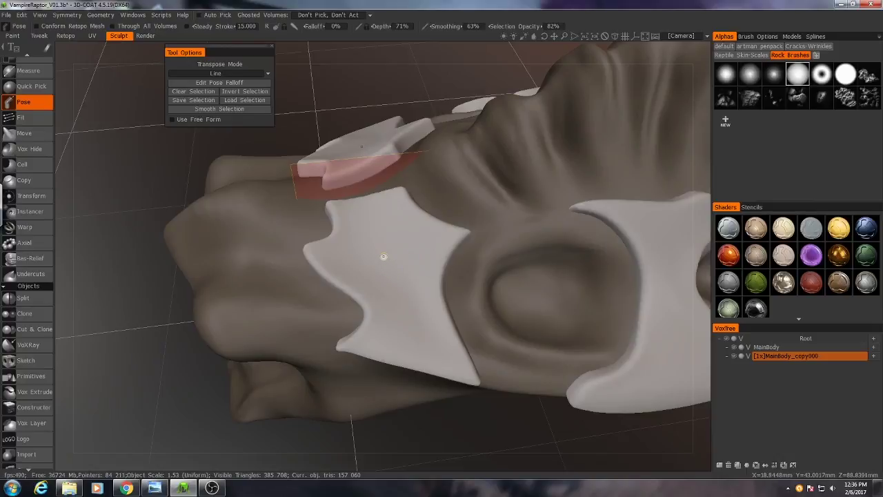
double_click(384, 256)
Step: Enable Move Only Gizmo and bring the transform gizmo along the head to the selected front plate
scroll(488, 310, down, 4)
alt+drag(483, 314, 428, 271)
drag(487, 259, 463, 242)
alt+drag(391, 263, 386, 298)
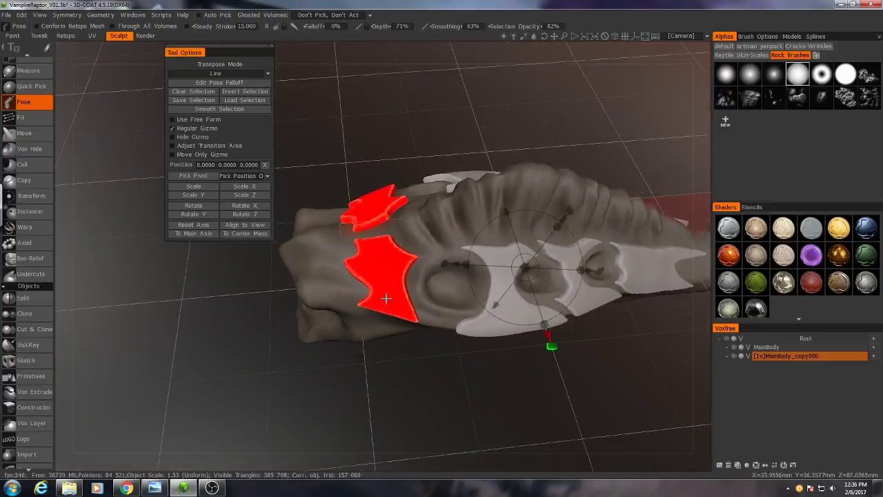
middle_drag(385, 298, 387, 315)
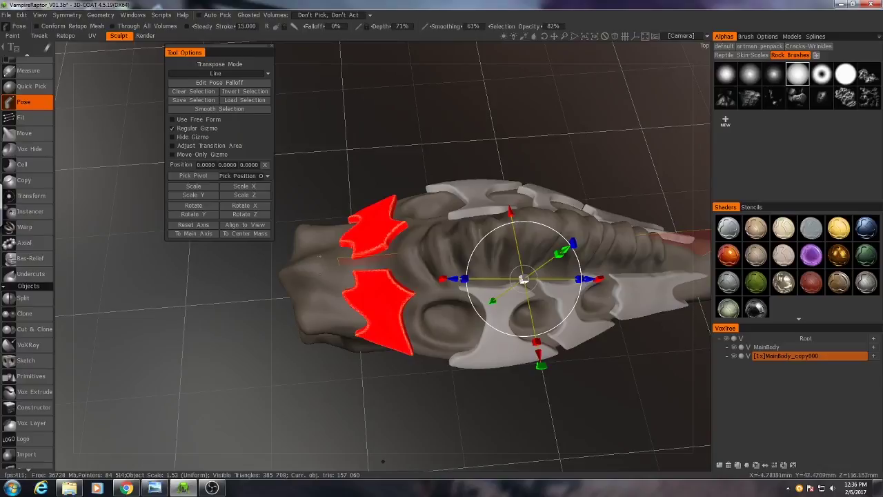
alt+right_drag(327, 290, 339, 289)
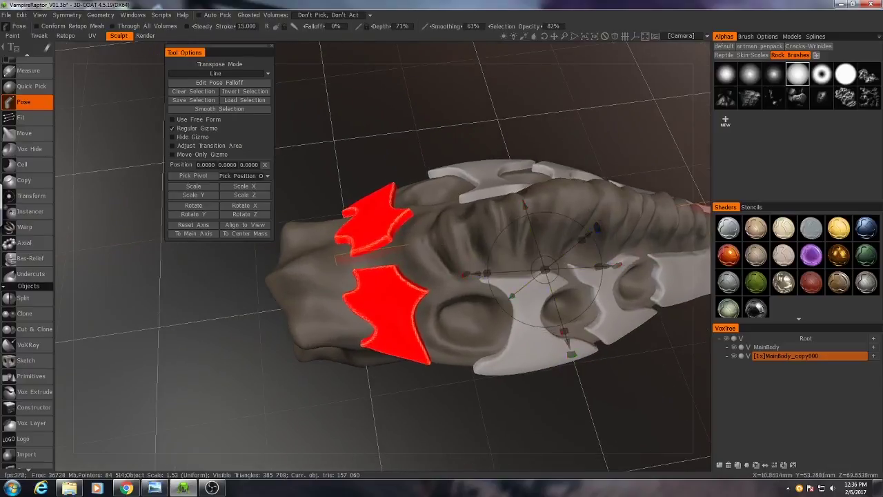
alt+middle_drag(542, 336, 442, 340)
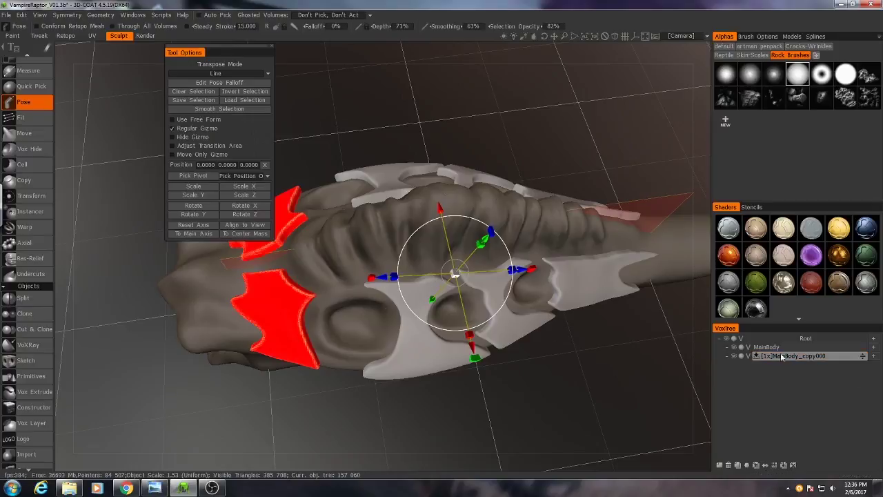
middle_drag(325, 298, 426, 254)
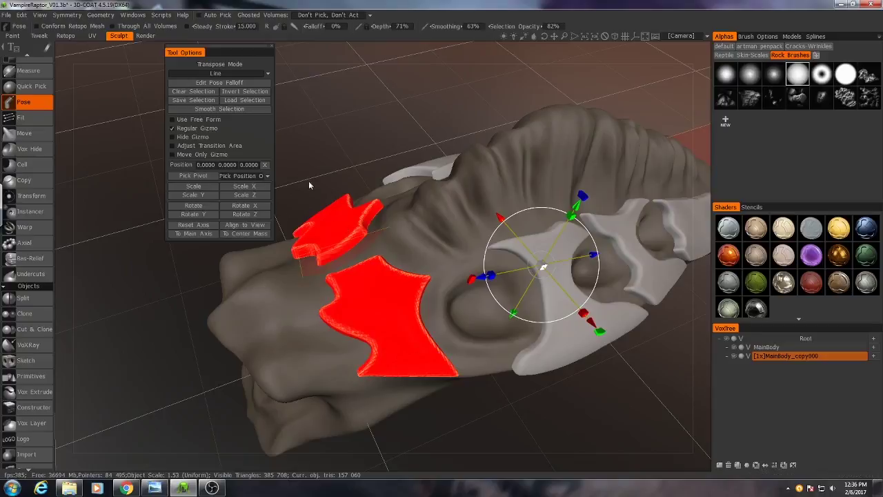
click(174, 154)
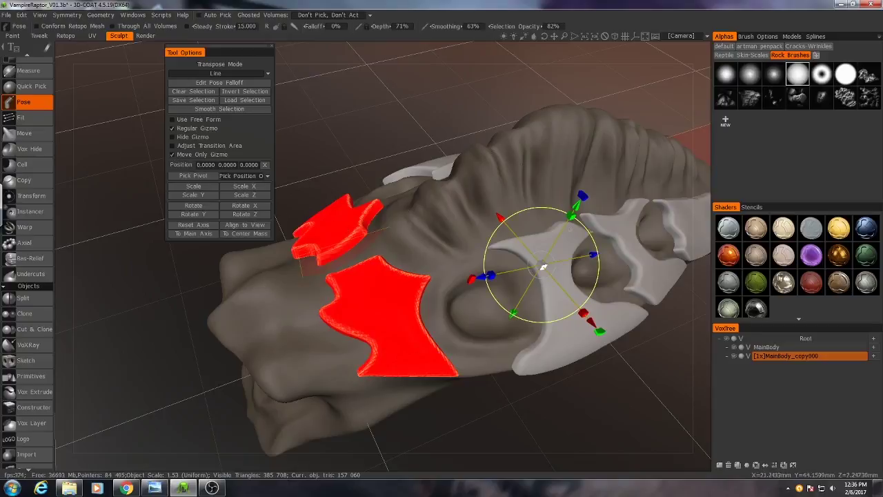
drag(593, 254, 441, 286)
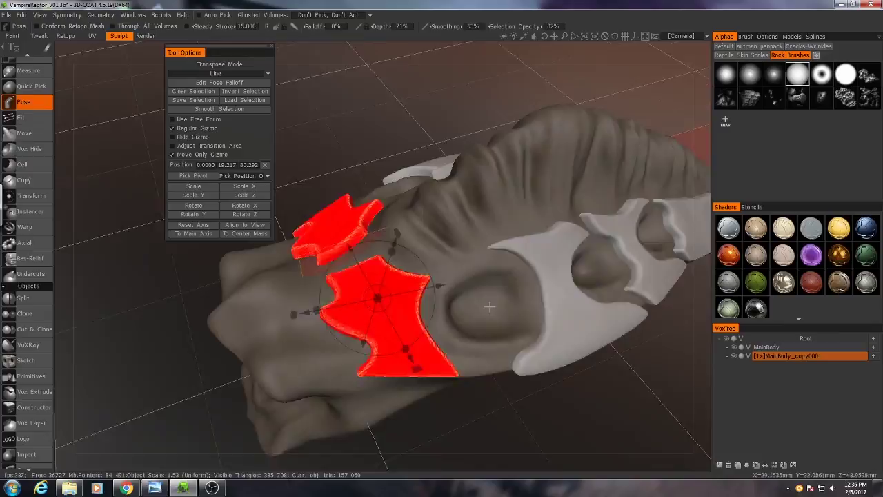
Step: Fine-tune the gizmo's position and orientation so it sits centred on the front armor plate
alt+drag(491, 306, 536, 307)
drag(471, 208, 474, 151)
alt+drag(545, 252, 445, 218)
mouse_move(472, 249)
mouse_down()
mouse_move(435, 225)
mouse_move(442, 259)
mouse_move(424, 294)
mouse_move(528, 324)
mouse_up()
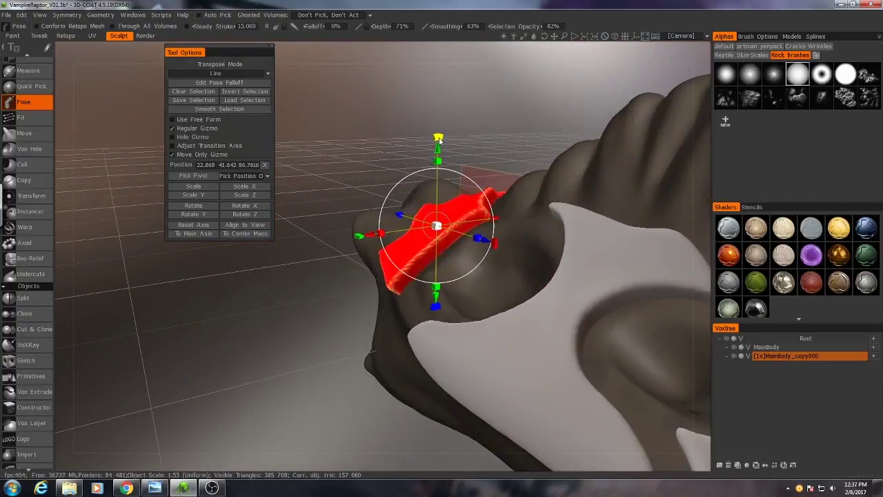
drag(440, 140, 488, 200)
drag(442, 281, 442, 277)
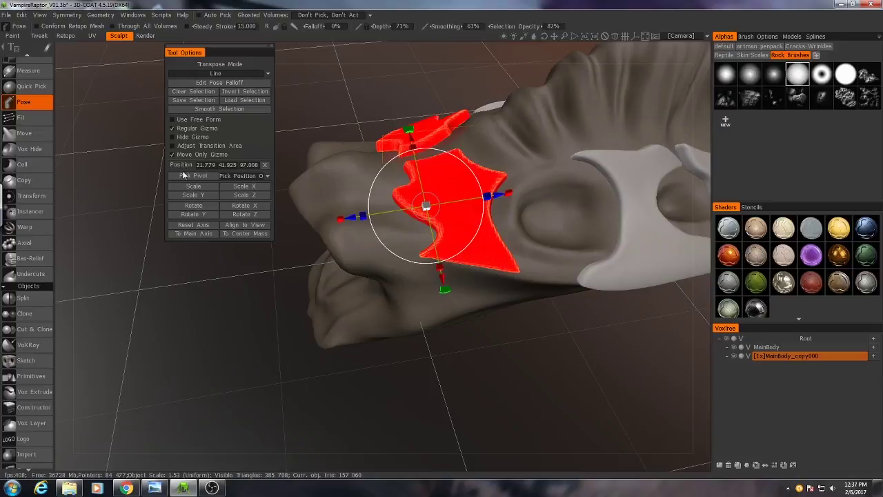
Step: Disable Move Only Gizmo, rotate and sink the front plate to follow the head's surface, and apply the transform
click(171, 157)
drag(437, 361, 452, 331)
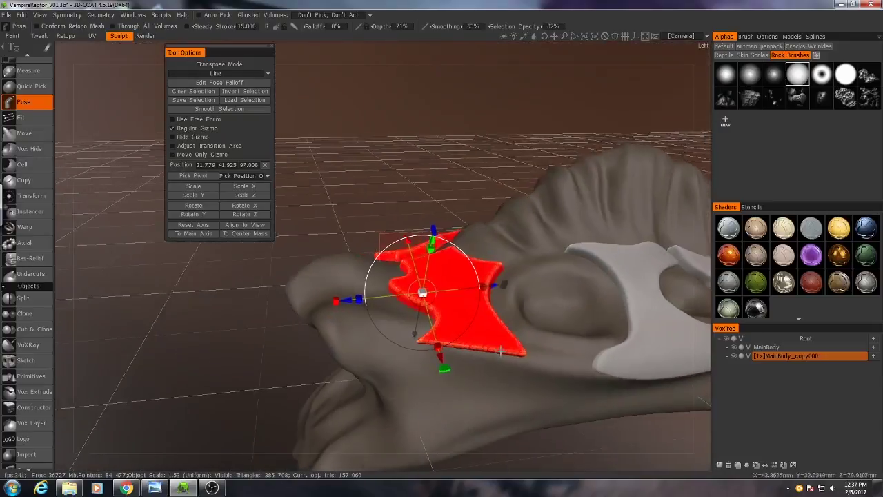
scroll(532, 351, up, 2)
drag(532, 352, 489, 292)
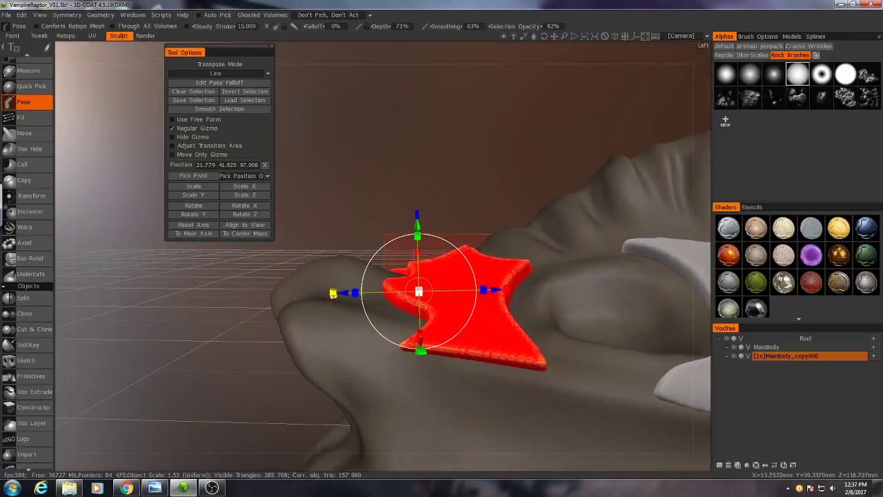
drag(333, 293, 337, 302)
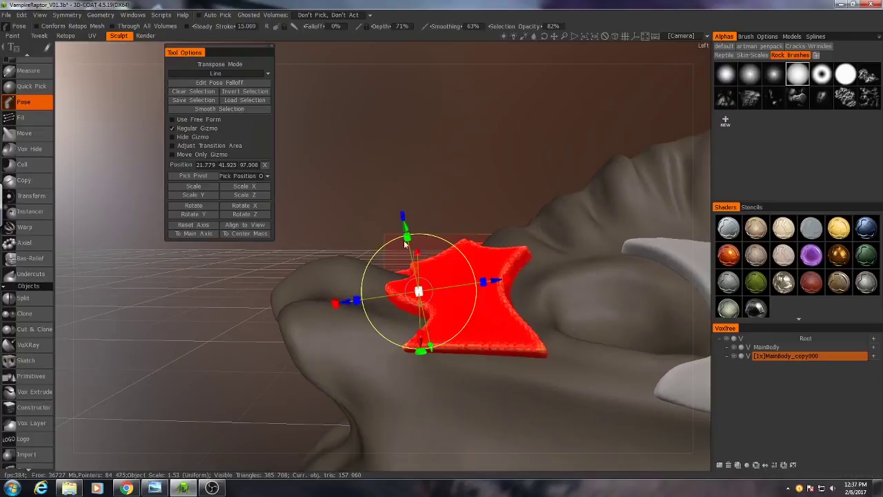
drag(406, 243, 392, 211)
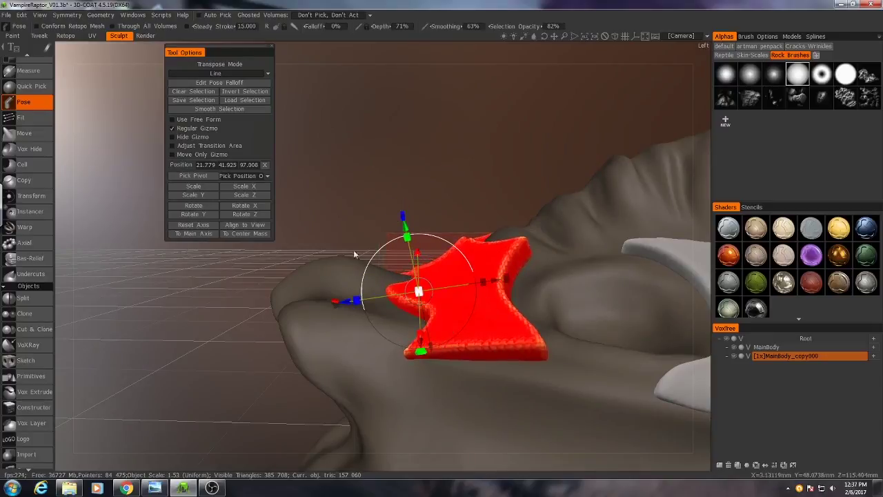
drag(354, 254, 422, 290)
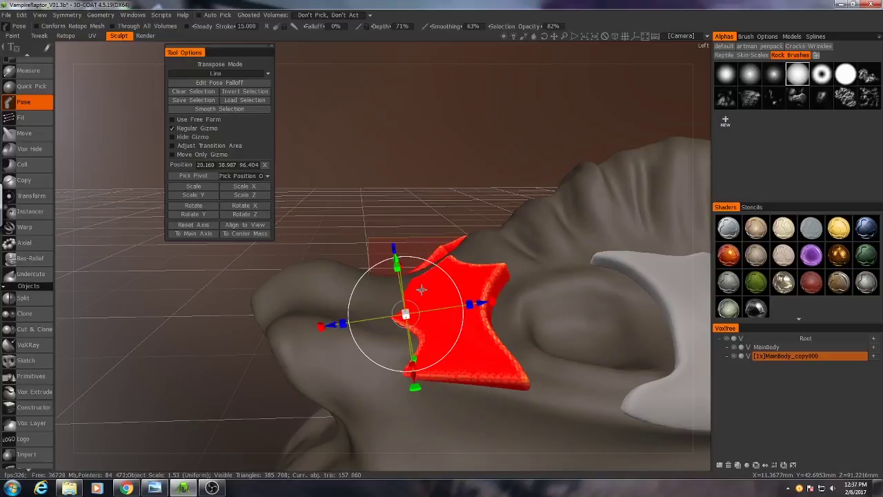
key(Return)
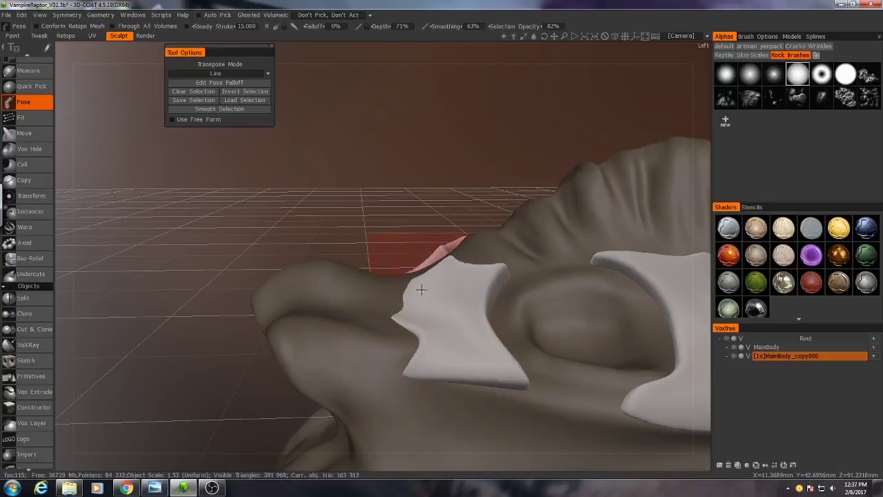
Step: Select the second armor plate behind the large eye socket and place the transform gizmo on it with Move Only Gizmo
drag(422, 290, 359, 308)
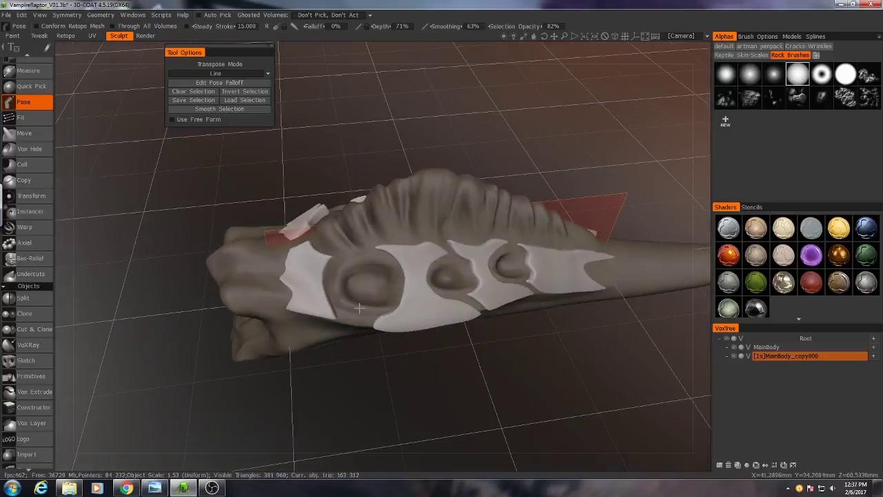
drag(458, 343, 424, 338)
scroll(424, 339, up, 4)
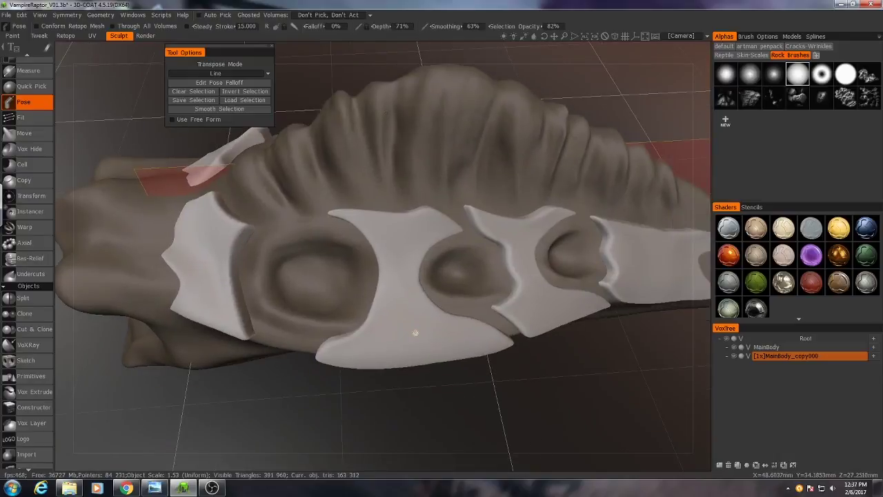
click(391, 296)
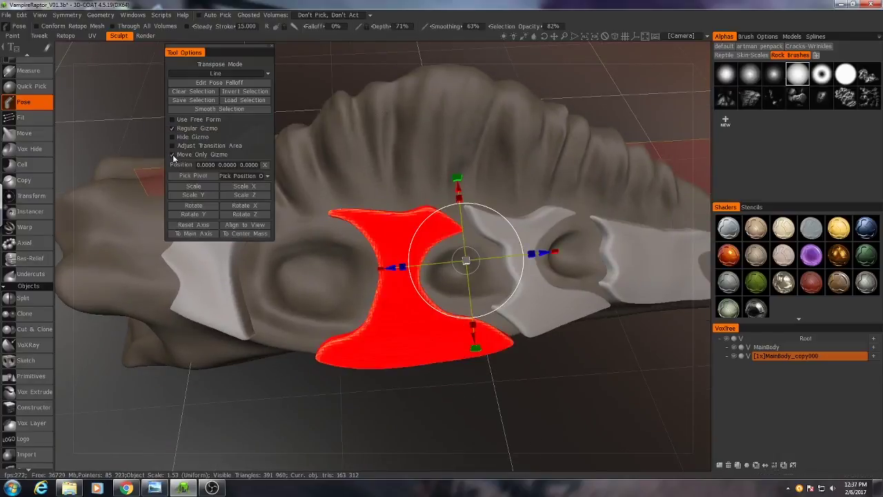
alt+drag(476, 386, 514, 345)
drag(540, 307, 476, 311)
alt+drag(455, 359, 566, 345)
drag(385, 241, 399, 217)
alt+drag(497, 345, 425, 355)
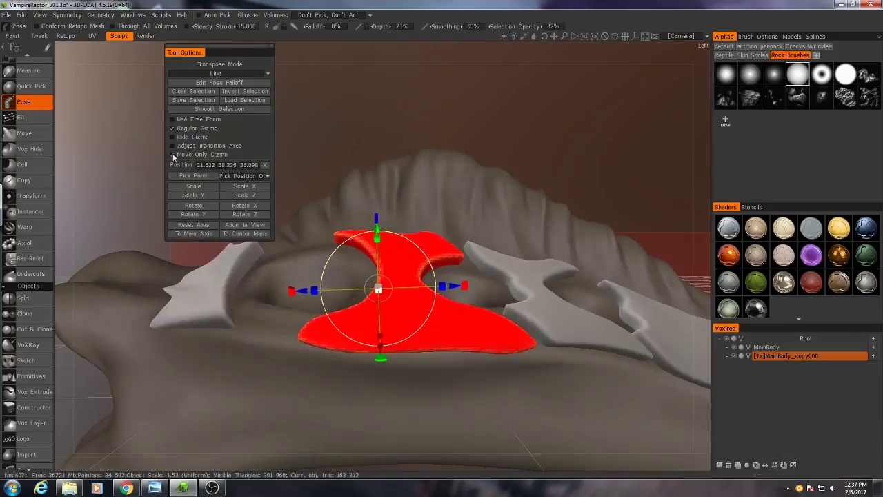
Step: With Move Only Gizmo off, rotate and shift the second plate to fit the head, and clear its selection
click(172, 156)
drag(377, 219, 359, 223)
alt+drag(497, 373, 476, 383)
drag(366, 231, 351, 246)
alt+drag(441, 332, 524, 414)
drag(407, 250, 397, 265)
alt+drag(414, 345, 428, 387)
alt+drag(483, 386, 414, 317)
click(194, 91)
Step: Select the third armor plate and position the transform gizmo on it using Move Only Gizmo
alt+drag(441, 387, 483, 372)
click(542, 296)
click(172, 154)
alt+drag(483, 428, 426, 252)
alt+drag(469, 276, 386, 386)
Step: Turn off Move Only Gizmo, rotate and move the third plate against the head, and clear its selection
click(173, 154)
drag(418, 237, 432, 235)
alt+drag(469, 373, 538, 304)
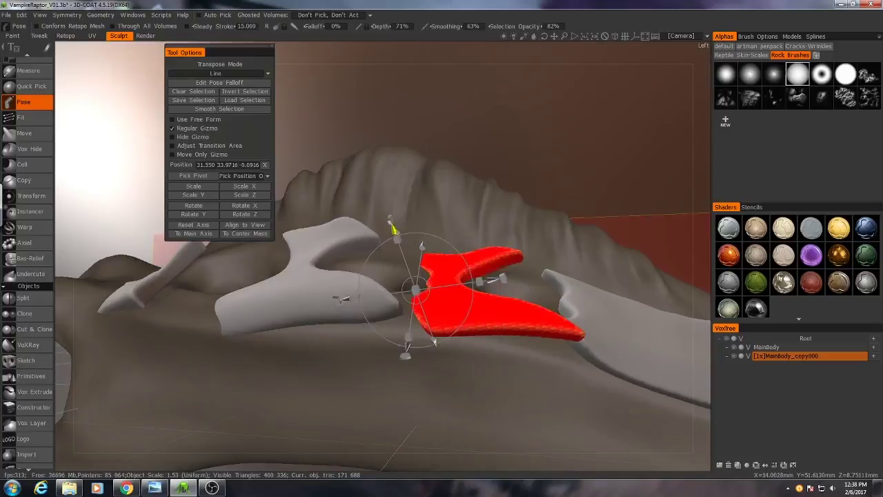
drag(394, 230, 389, 222)
drag(493, 279, 501, 274)
alt+drag(469, 359, 428, 414)
drag(359, 269, 355, 265)
click(193, 91)
Step: Reselect the third plate, nudge it slightly for a closer fit, and clear the selection
alt+drag(441, 345, 414, 400)
click(366, 256)
drag(349, 158, 349, 154)
click(194, 91)
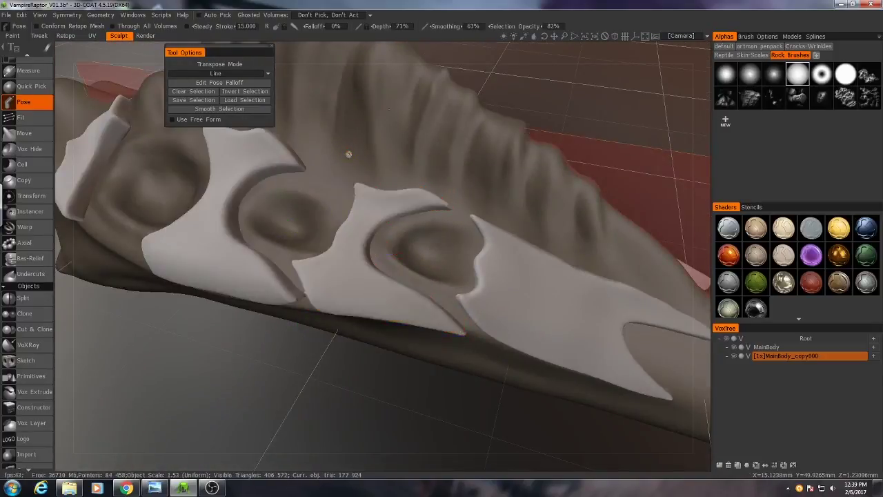
click(524, 289)
alt+drag(477, 373, 442, 324)
click(194, 91)
Step: Make one more small adjustment to the plate ahead of the rear one and deselect it
click(373, 265)
drag(308, 233, 312, 233)
alt+drag(441, 358, 386, 325)
alt+drag(386, 358, 497, 325)
click(194, 91)
Step: Select the rear forked armor plate and move only the gizmo onto it
click(593, 256)
click(172, 154)
alt+drag(483, 386, 593, 303)
alt+drag(593, 372, 483, 400)
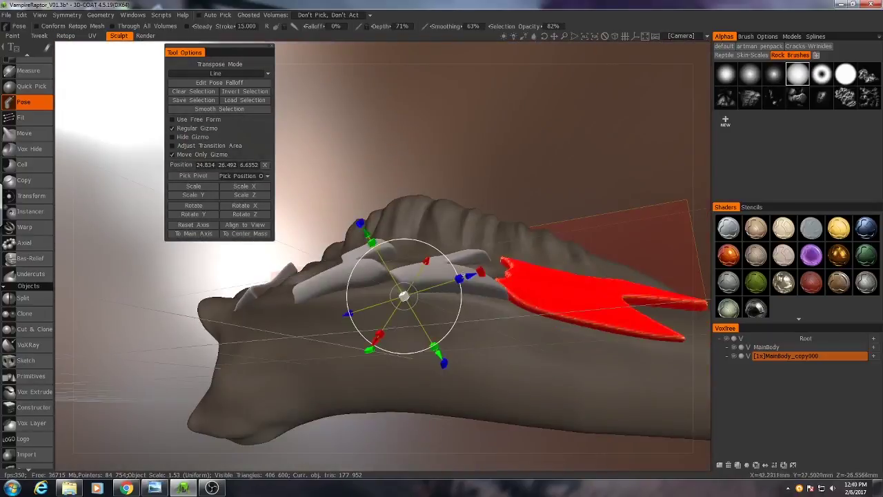
drag(463, 276, 584, 272)
alt+drag(538, 373, 525, 359)
Step: Turn off Move Only Gizmo, adjust the rear plate to sit against the body, and clear its selection
click(173, 155)
alt+drag(386, 373, 469, 358)
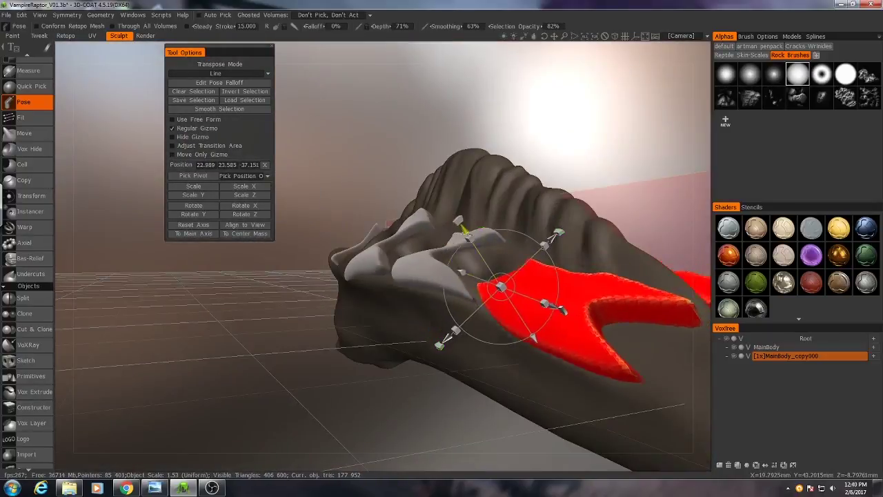
drag(464, 229, 472, 243)
alt+drag(441, 359, 476, 357)
click(193, 91)
Step: Save the project with the repositioned armor plates
alt+drag(441, 332, 396, 315)
right_drag(396, 316, 437, 316)
drag(438, 315, 374, 305)
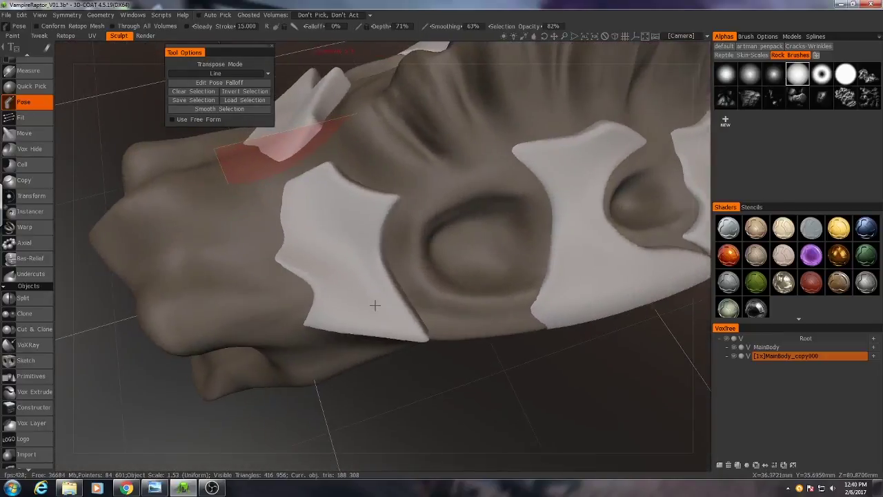
middle_drag(375, 305, 427, 306)
key(ctrl+s)
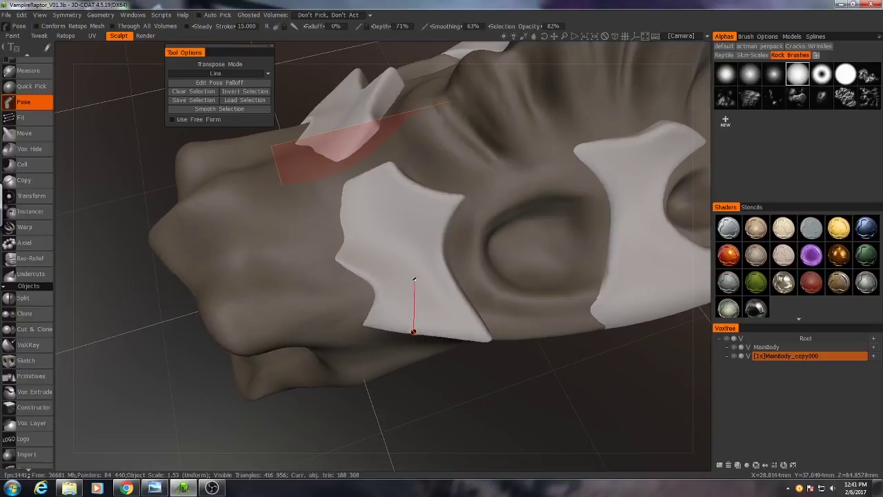
Step: Select the lower edge of the front armor plate with a line falloff and check the lobster shell reference image
drag(413, 332, 414, 332)
key(ctrl+z)
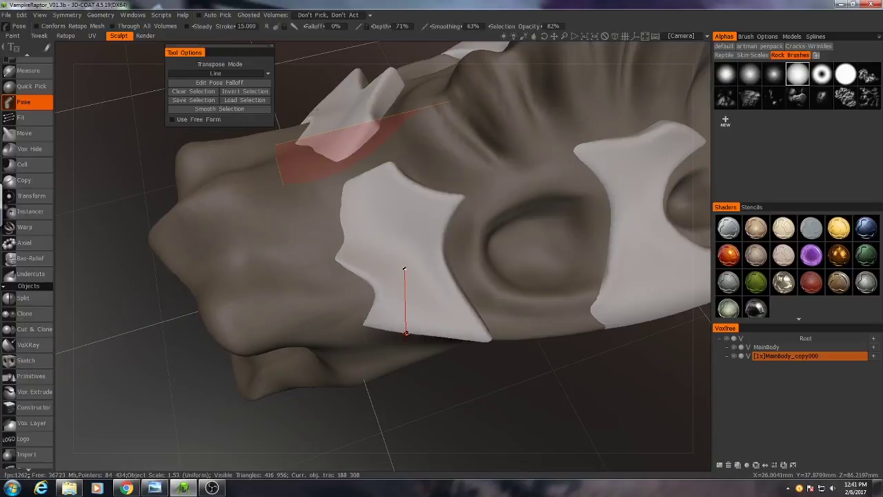
drag(404, 269, 404, 271)
click(151, 489)
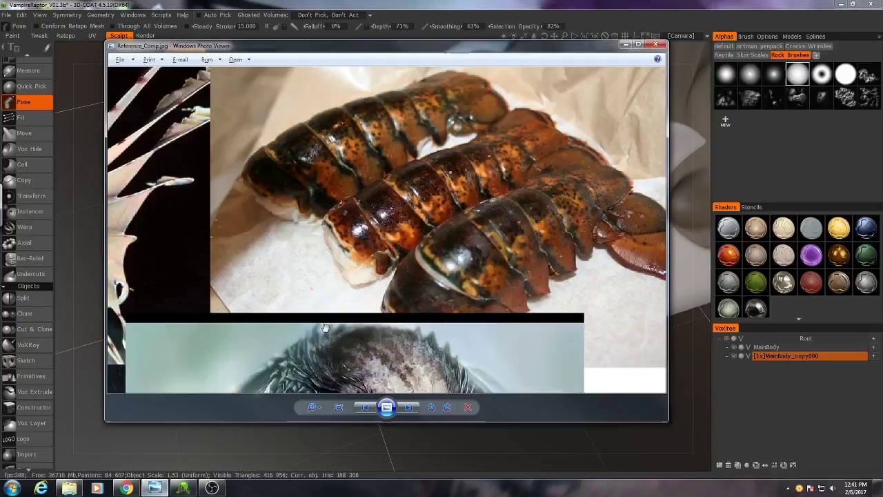
click(624, 45)
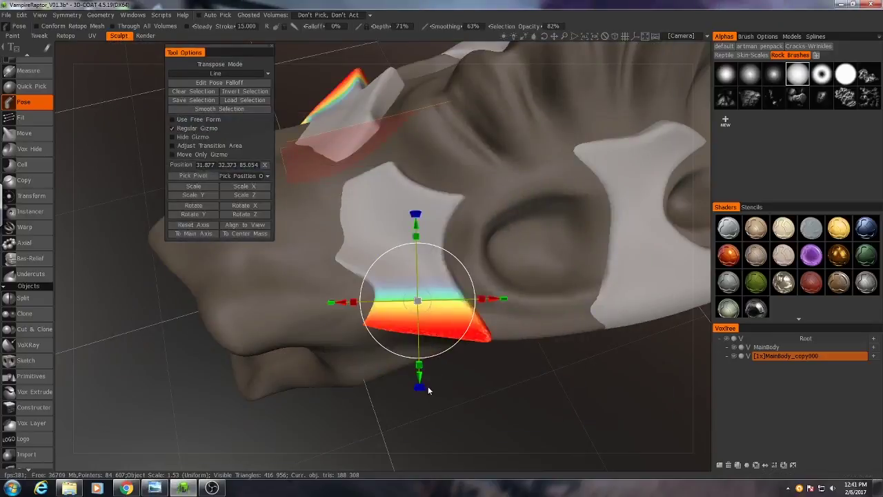
Step: Pull the selected lower edge of the front plate down and outward from the head, and clear the selection
drag(419, 377, 420, 424)
drag(330, 417, 457, 306)
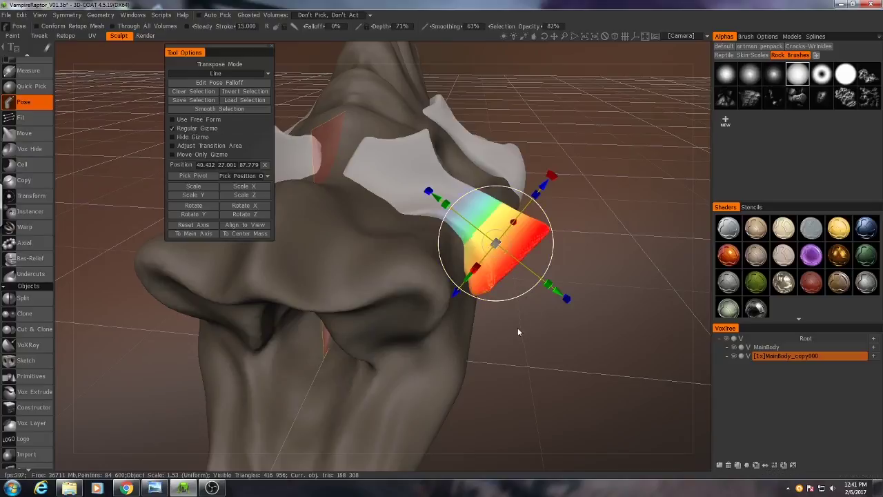
mouse_move(519, 332)
mouse_down()
mouse_move(488, 302)
mouse_move(450, 221)
mouse_move(329, 306)
mouse_move(427, 378)
mouse_move(425, 418)
mouse_move(517, 336)
mouse_up()
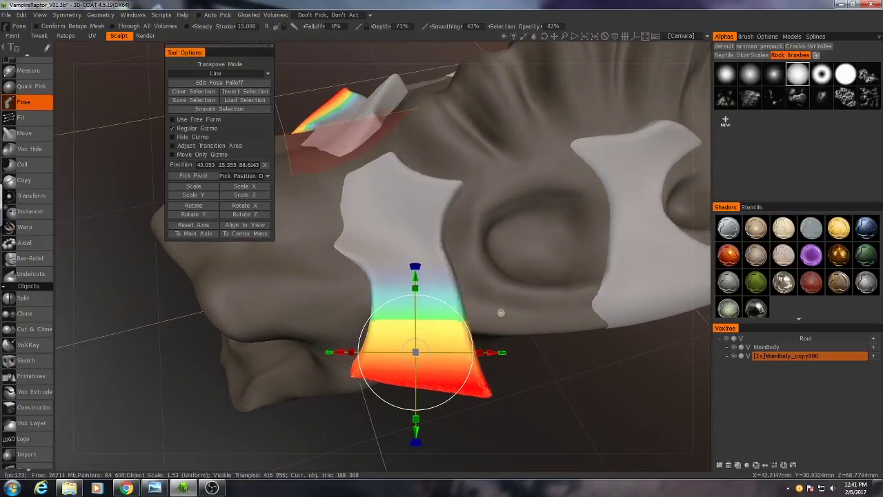
key(ctrl+d)
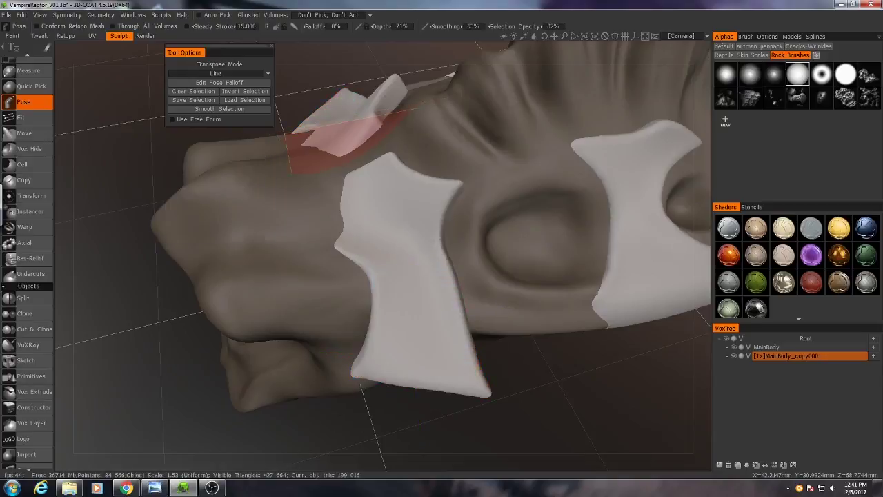
Step: Extend the lower edges of the second and third armor plates outward using line falloff selections
alt+drag(527, 269, 493, 258)
alt+middle_drag(493, 258, 455, 238)
drag(455, 238, 508, 266)
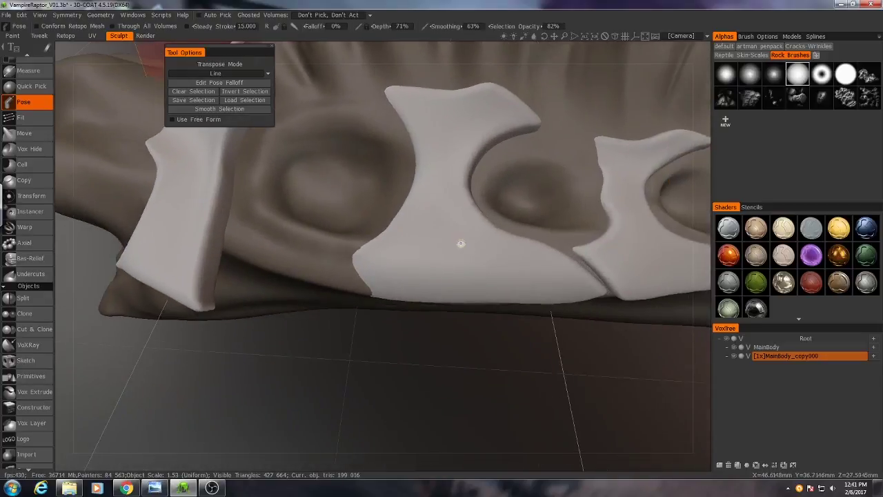
drag(444, 301, 538, 273)
drag(532, 235, 547, 261)
alt+drag(546, 261, 338, 286)
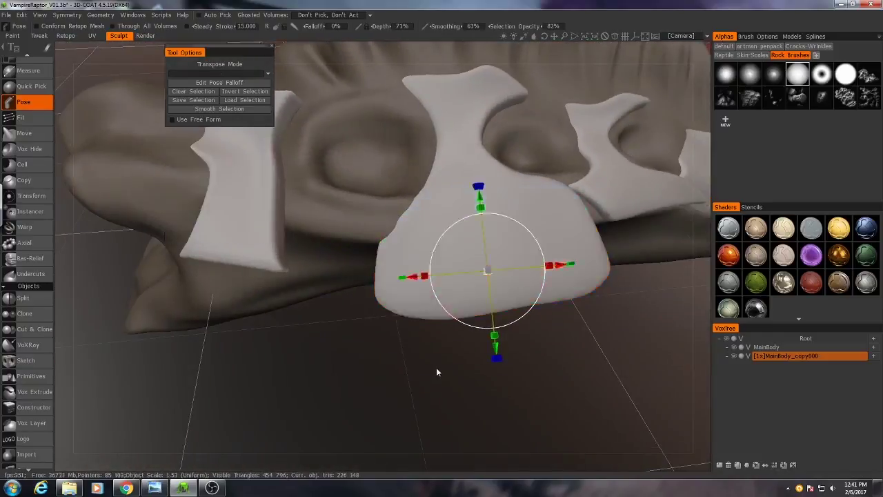
middle_drag(436, 367, 436, 180)
drag(436, 180, 447, 335)
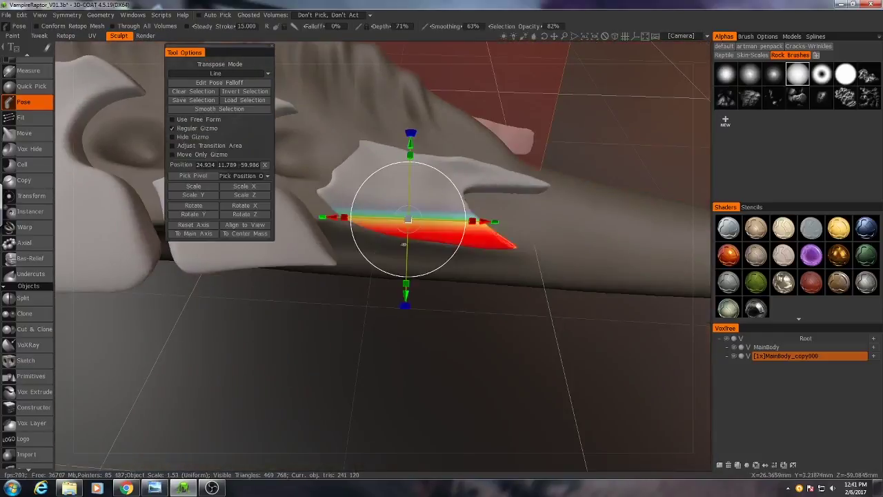
Step: Extend the lower edge of the rear forked plate down and outward, and clear the selection
drag(410, 181, 400, 342)
drag(328, 263, 348, 263)
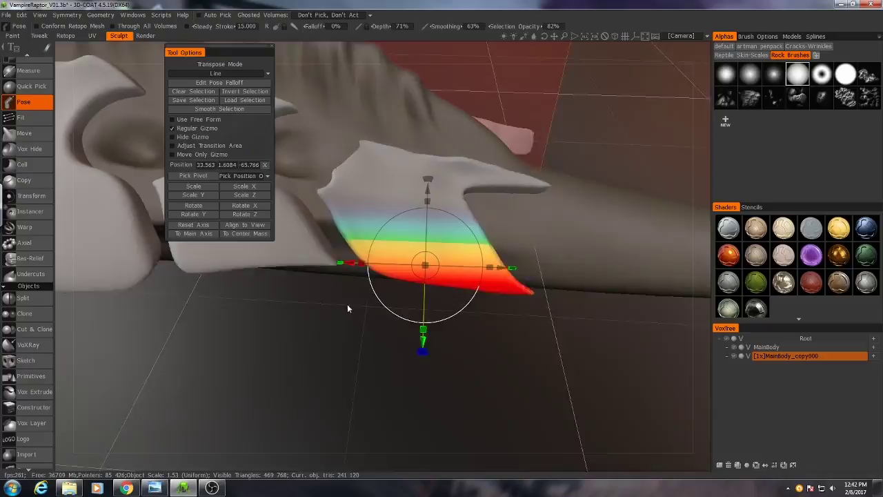
alt+drag(347, 304, 200, 231)
drag(477, 335, 487, 325)
key(ctrl+d)
Step: Switch to the Cut Off tool with a closed curve as the cutting outline
scroll(502, 364, down, 8)
alt+drag(502, 364, 414, 289)
scroll(403, 298, up, 5)
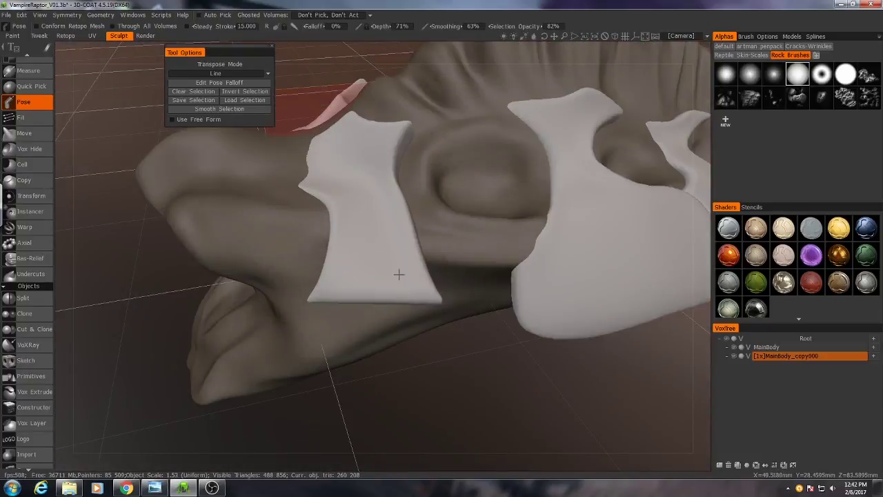
middle_drag(399, 274, 382, 308)
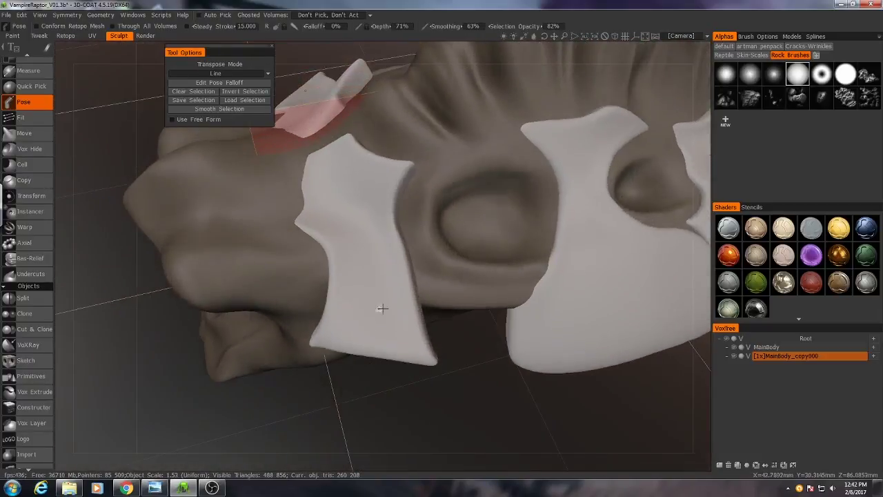
click(31, 297)
scroll(34, 104, up, 2)
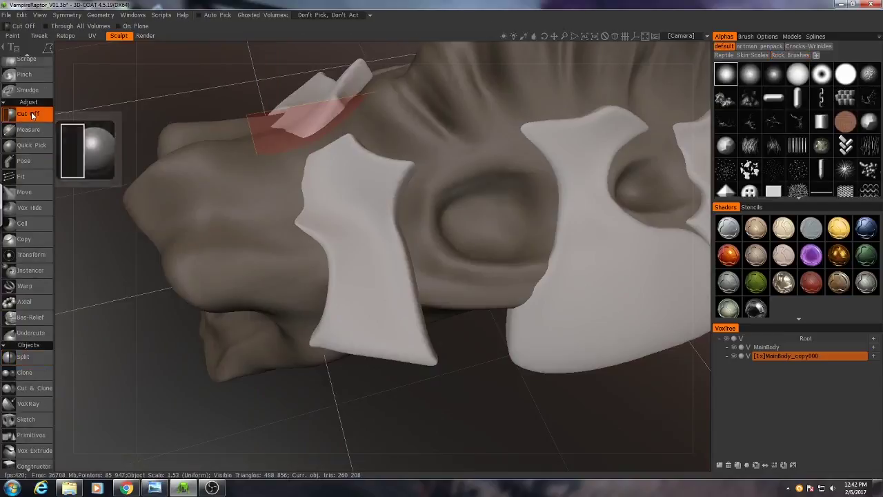
click(31, 113)
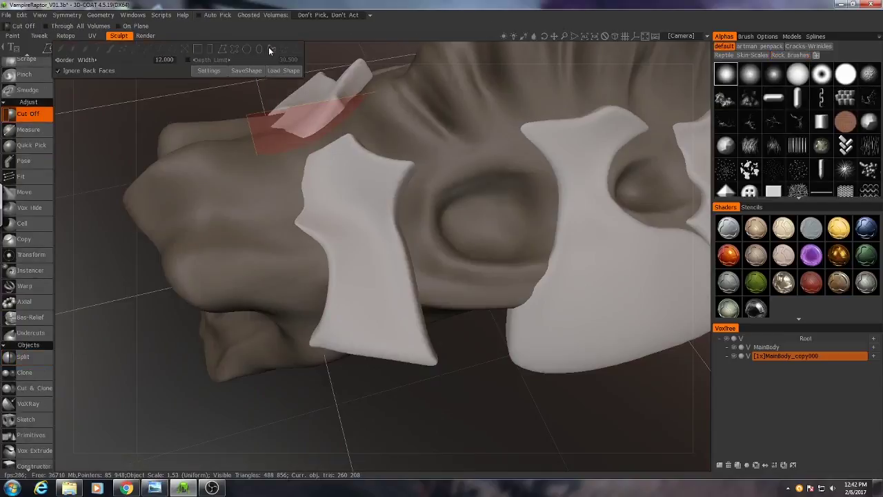
click(269, 50)
Step: Trim the lower front corner of the front plate with a curved cut outline, and clear the curve
middle_drag(323, 306, 340, 277)
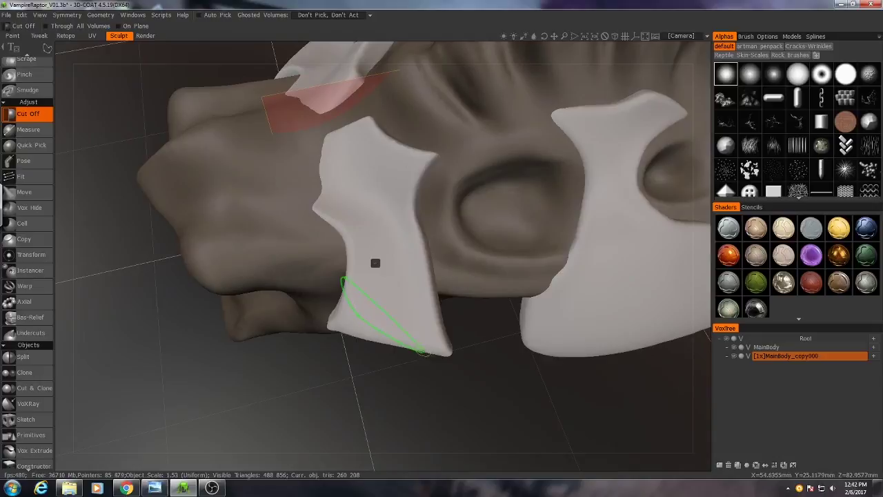
click(428, 395)
click(260, 380)
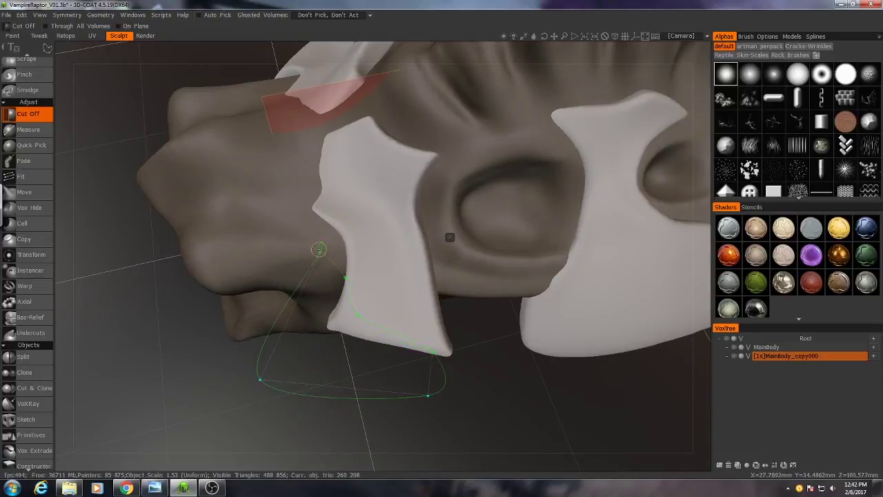
click(320, 251)
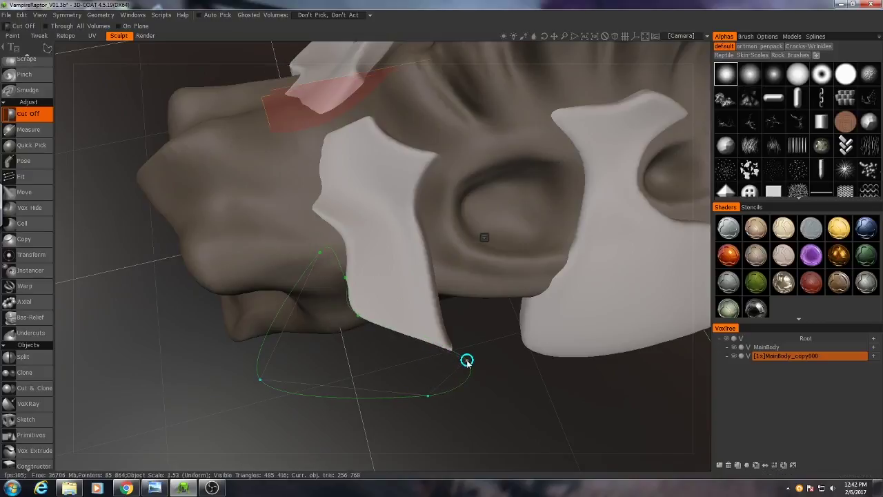
right_click(484, 238)
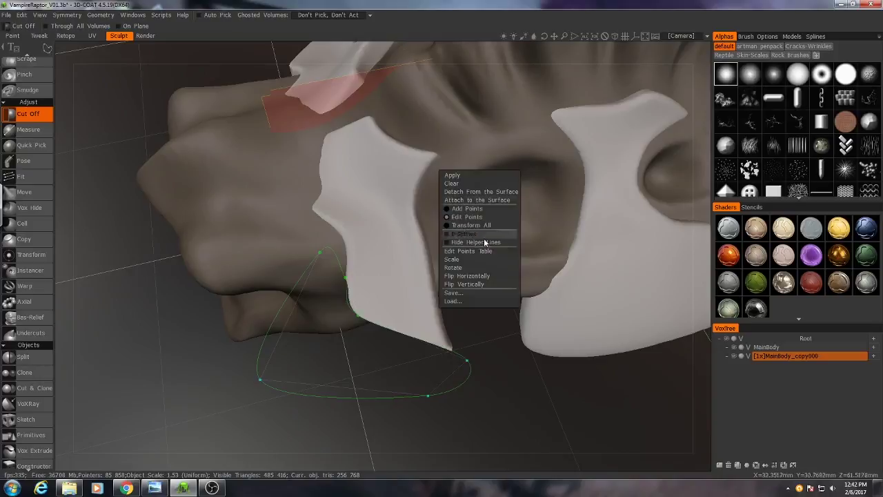
click(465, 182)
Step: Examine the trimmed front plate and its neighbours from above, the front and the side
scroll(459, 253, down, 5)
alt+drag(460, 254, 501, 341)
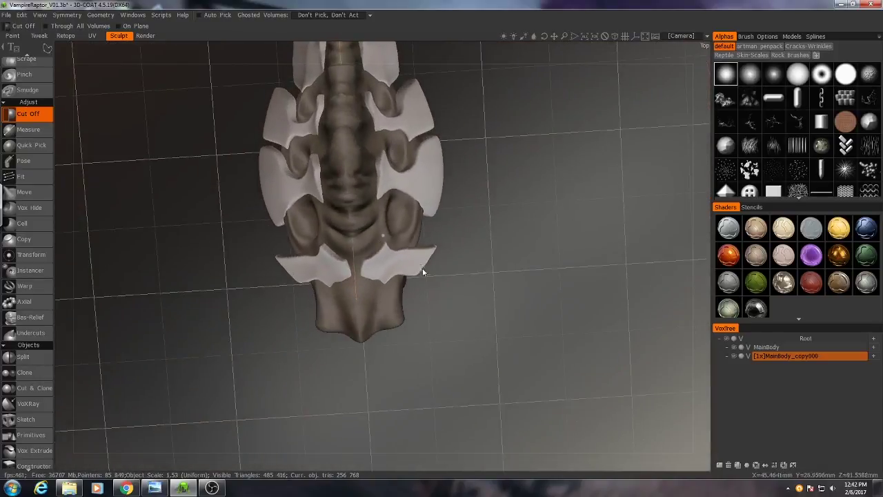
alt+drag(422, 312, 484, 256)
scroll(419, 286, up, 5)
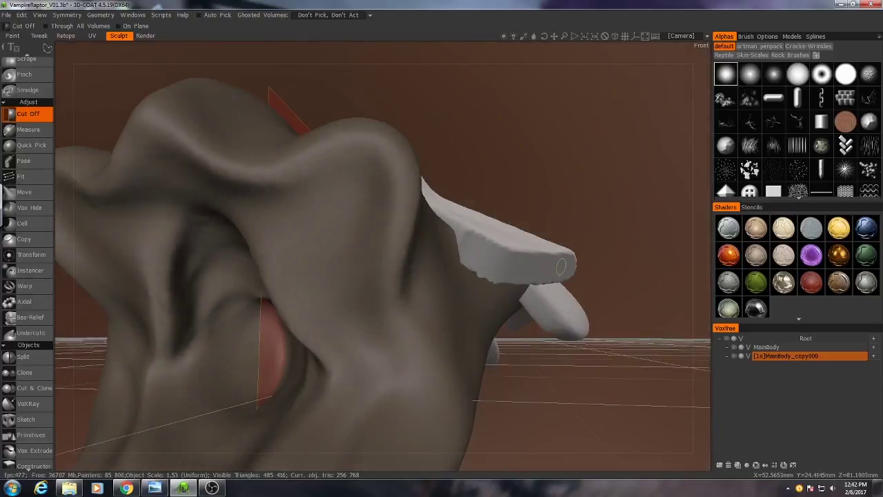
alt+drag(555, 267, 347, 339)
scroll(519, 273, down, 5)
scroll(347, 339, up, 5)
alt+drag(352, 286, 320, 273)
scroll(311, 279, down, 4)
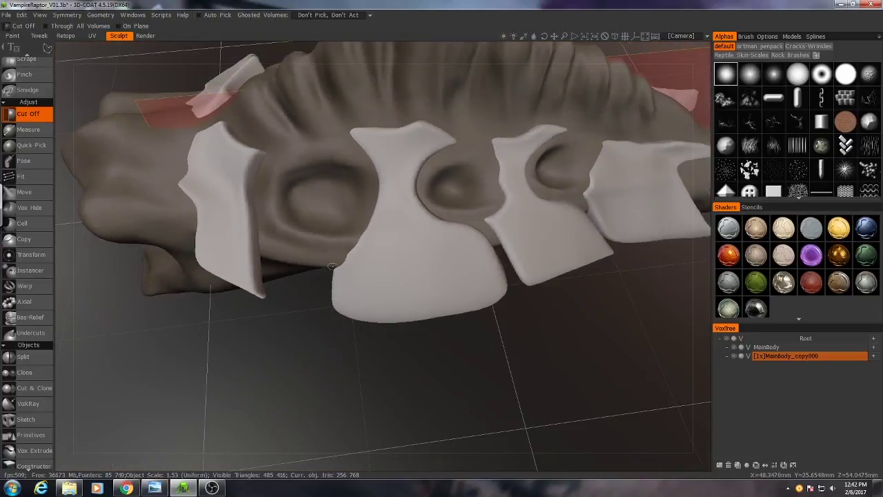
Step: Cut off the lower front corner of the second plate along a curve, and clear the curve
key(Return)
right_click(429, 240)
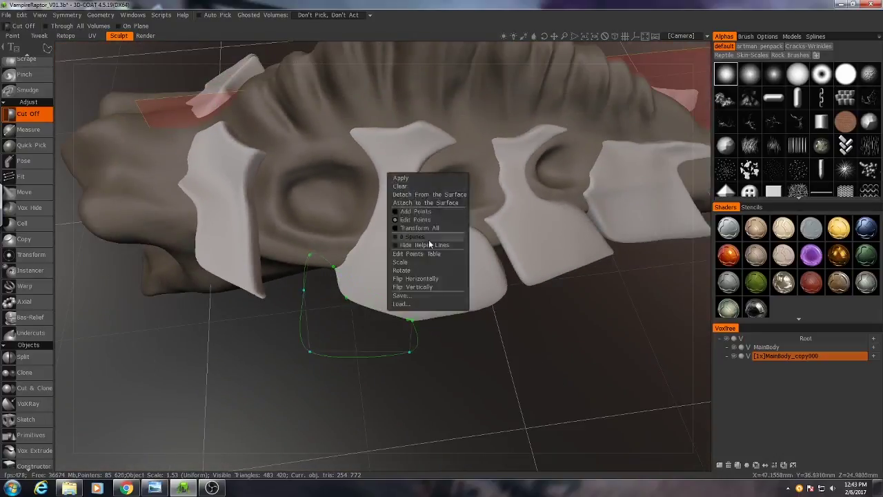
click(406, 185)
Step: Cut a pointed notch into the second plate's lower edge and trim its rear side along a curve
click(414, 320)
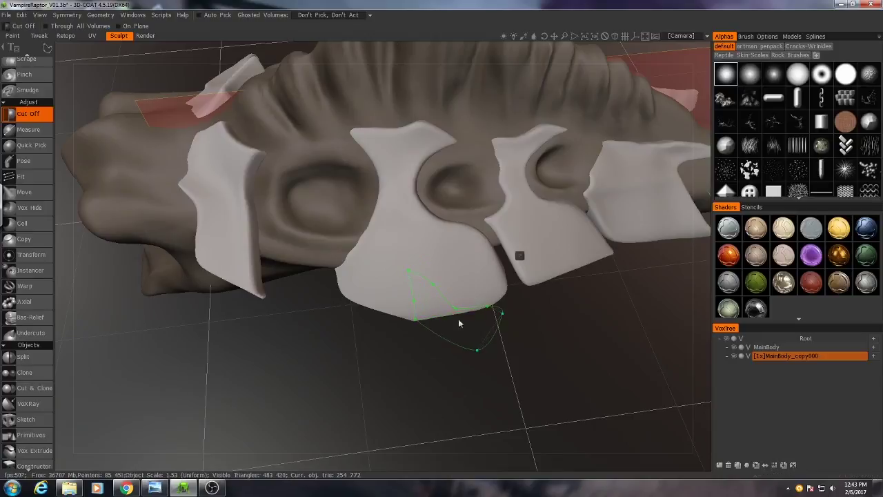
key(Return)
alt+middle_drag(470, 252, 443, 272)
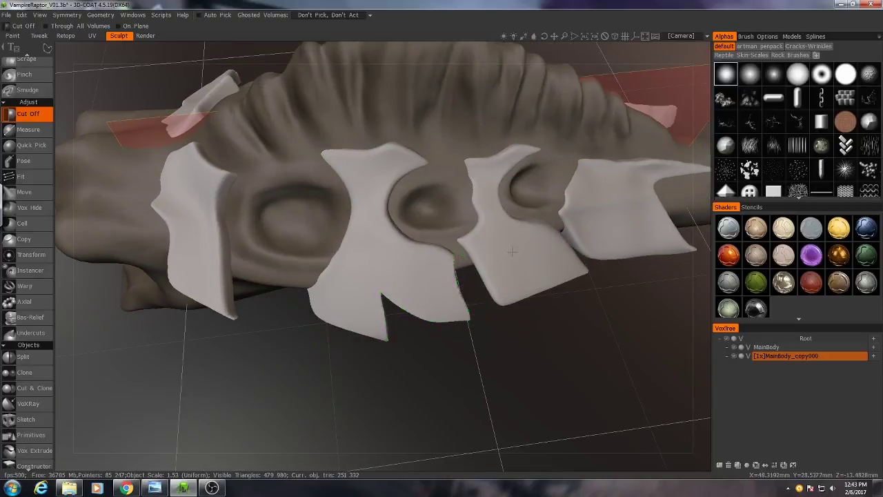
alt+middle_drag(512, 252, 469, 273)
Step: Trim the third plate's lower front corner into a rounded edge with a curved cut outline
click(427, 277)
click(446, 304)
click(473, 312)
click(503, 310)
click(538, 260)
Step: Cut a pointed notch into the lower edge of the third plate with a closed curve
alt+drag(525, 276, 486, 320)
alt+right_drag(485, 320, 428, 290)
click(374, 259)
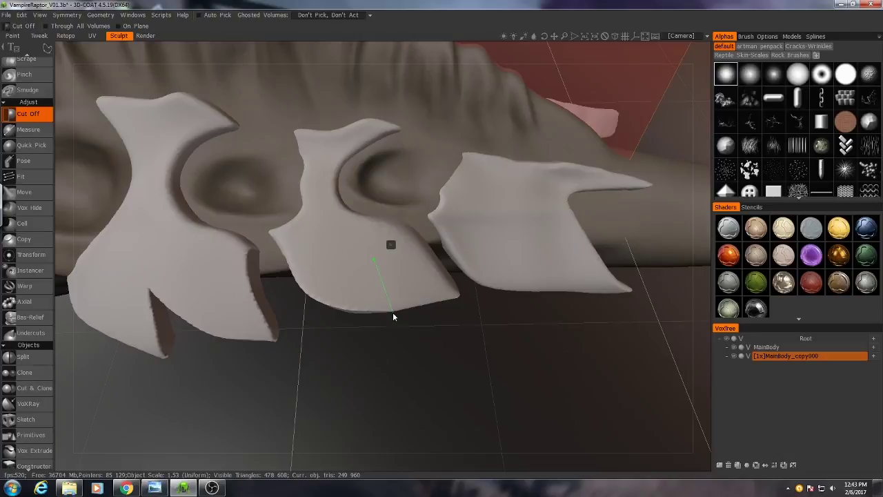
click(465, 304)
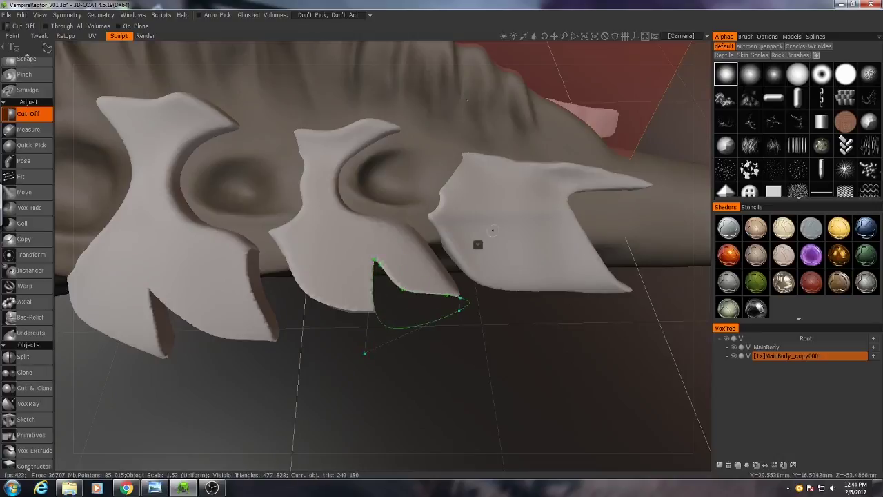
Step: Outline a notch across the rear forked plate's lower edge with a closed curve and cut it out
alt+drag(493, 231, 508, 276)
alt+right_drag(507, 276, 508, 337)
click(475, 365)
click(477, 365)
alt+right_drag(483, 363, 476, 349)
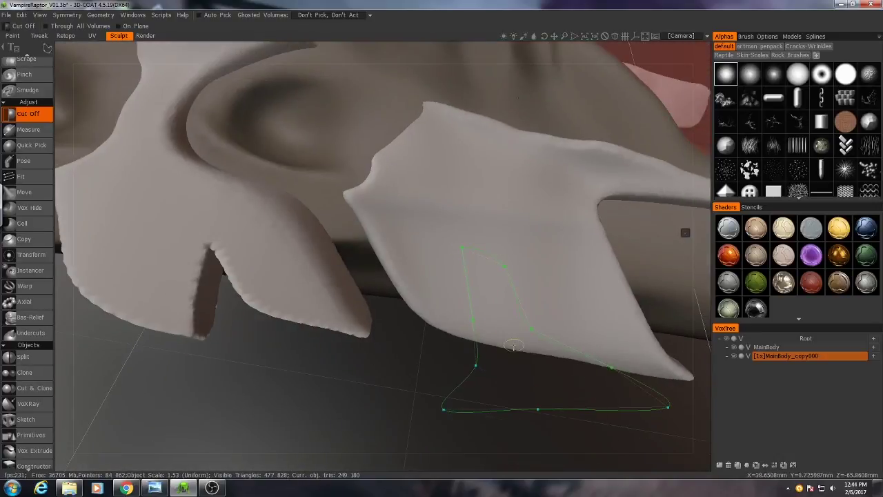
click(685, 234)
Step: Examine the thickness and cut edges of the notched plates and compare them with the lobster shell reference image
alt+right_drag(552, 276, 441, 311)
alt+drag(441, 310, 345, 276)
alt+right_drag(345, 276, 323, 260)
alt+drag(323, 259, 396, 274)
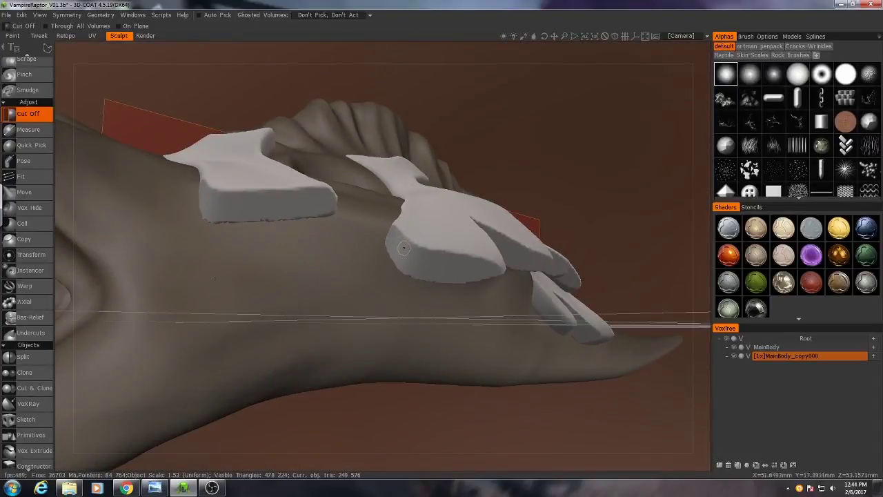
alt+drag(390, 239, 450, 251)
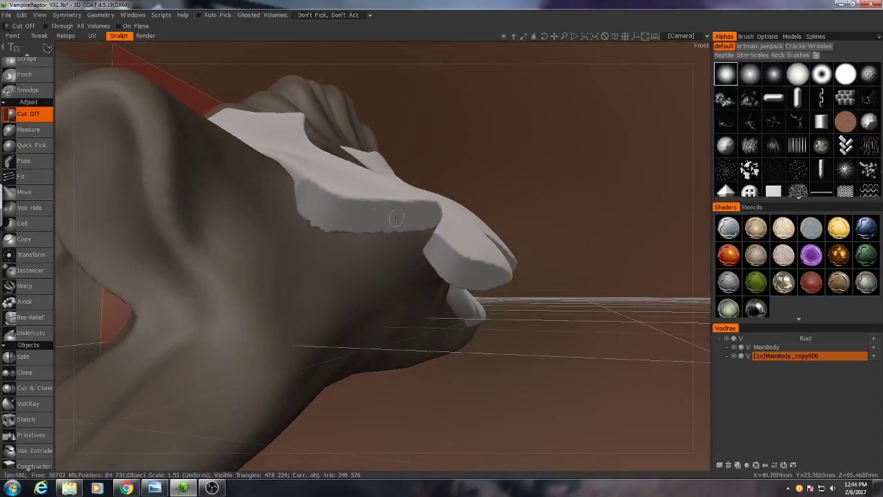
click(149, 490)
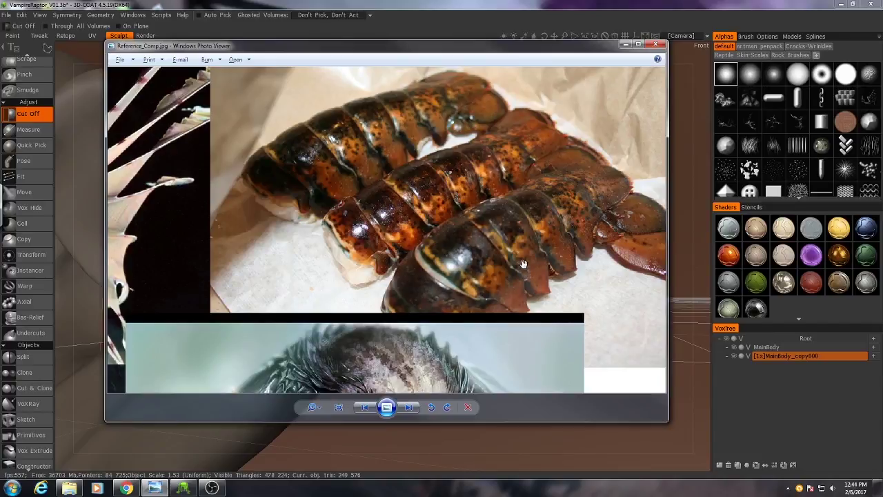
click(621, 44)
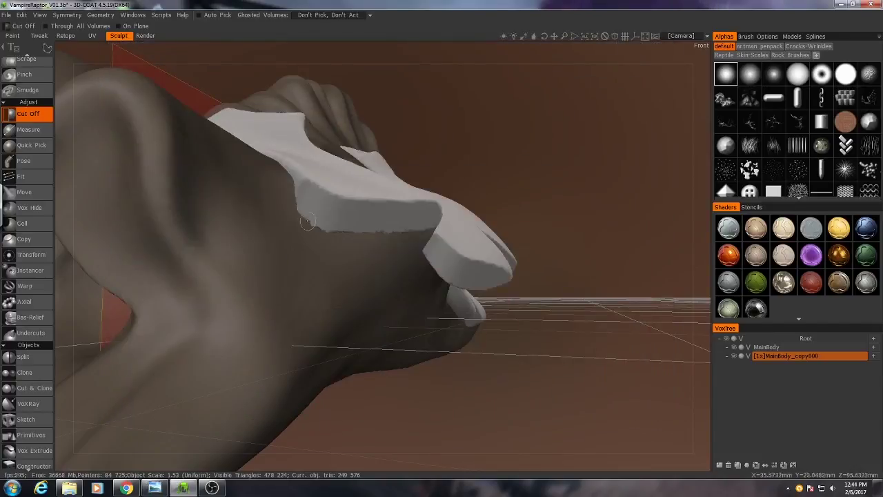
Step: Set up the Scrape brush with Soft Scrape off and 124% depth, and undo the trial stroke on the front plate
middle_drag(330, 214, 144, 244)
scroll(45, 228, up, 5)
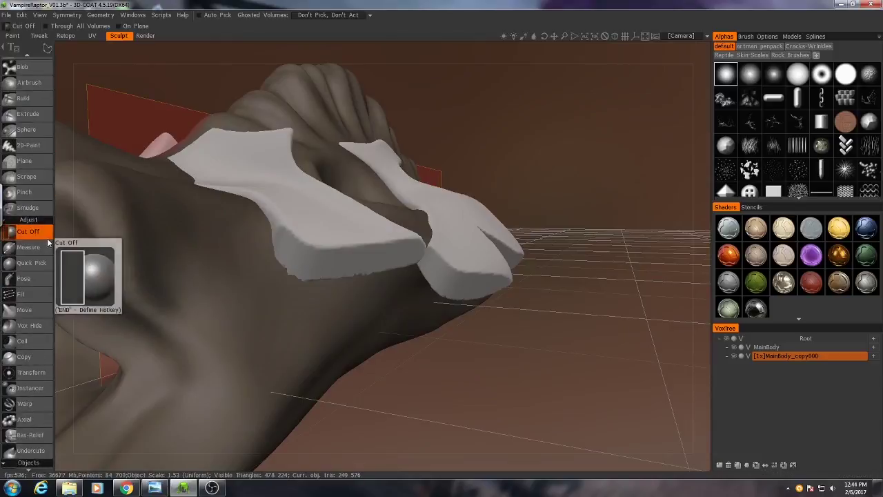
click(31, 206)
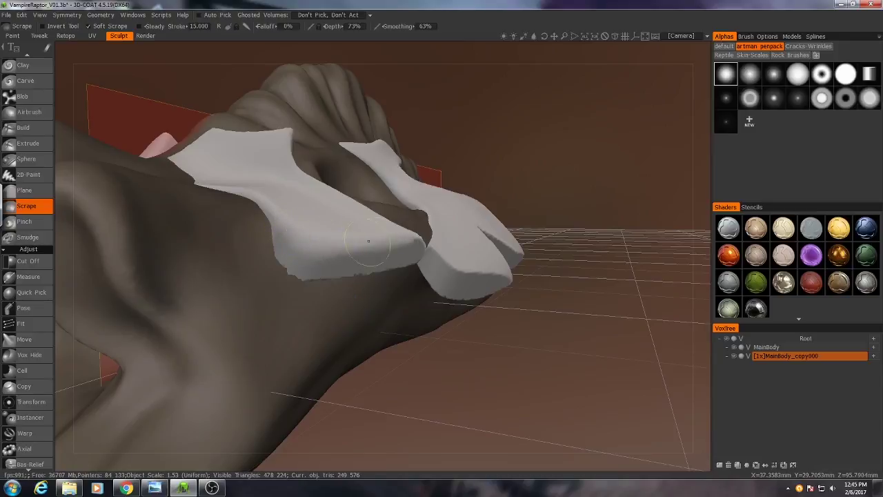
middle_drag(368, 241, 356, 231)
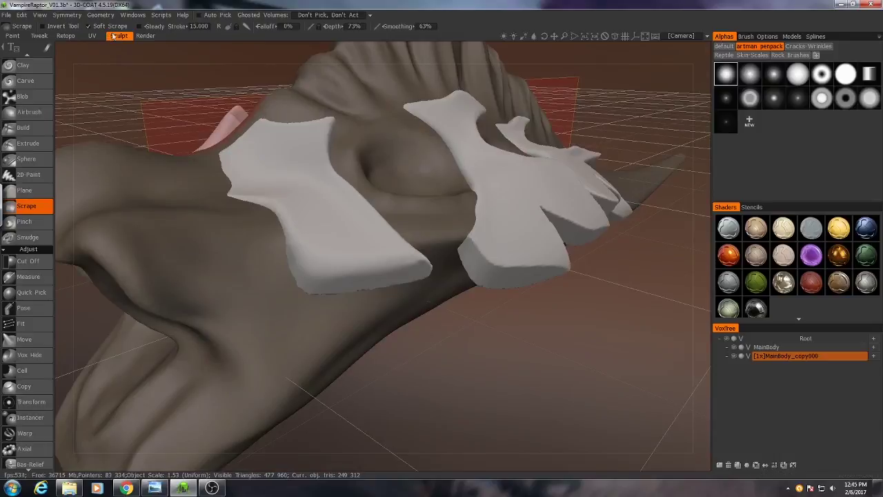
key(ctrl+z)
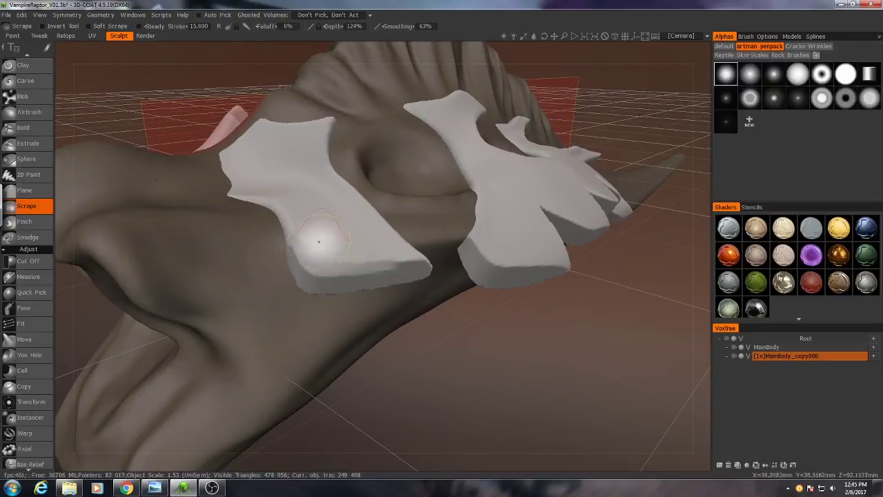
Step: Scrape the lower cut edges of the front plate and the outer edge of the second plate
mouse_move(316, 237)
middle_down()
mouse_move(347, 249)
mouse_move(351, 226)
mouse_move(390, 181)
mouse_move(497, 311)
mouse_move(374, 290)
mouse_move(349, 311)
mouse_move(367, 262)
mouse_move(428, 297)
middle_up()
mouse_move(428, 297)
mouse_down()
mouse_move(332, 255)
mouse_move(338, 207)
mouse_up()
middle_drag(338, 207, 447, 178)
drag(396, 183, 424, 232)
mouse_move(424, 233)
middle_down()
mouse_move(366, 322)
mouse_move(350, 300)
mouse_move(374, 336)
mouse_move(414, 329)
middle_up()
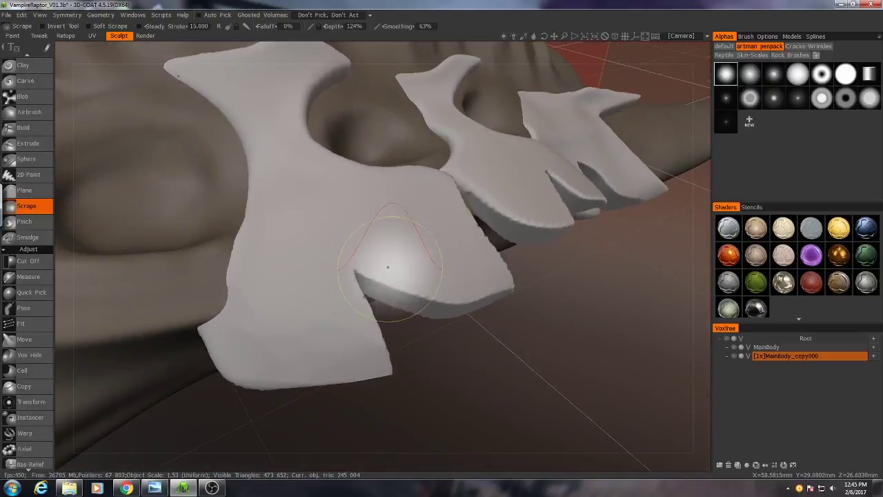
mouse_move(388, 267)
middle_down()
mouse_move(307, 224)
mouse_move(365, 256)
middle_up()
mouse_move(412, 310)
middle_down()
mouse_move(394, 292)
mouse_move(365, 285)
middle_up()
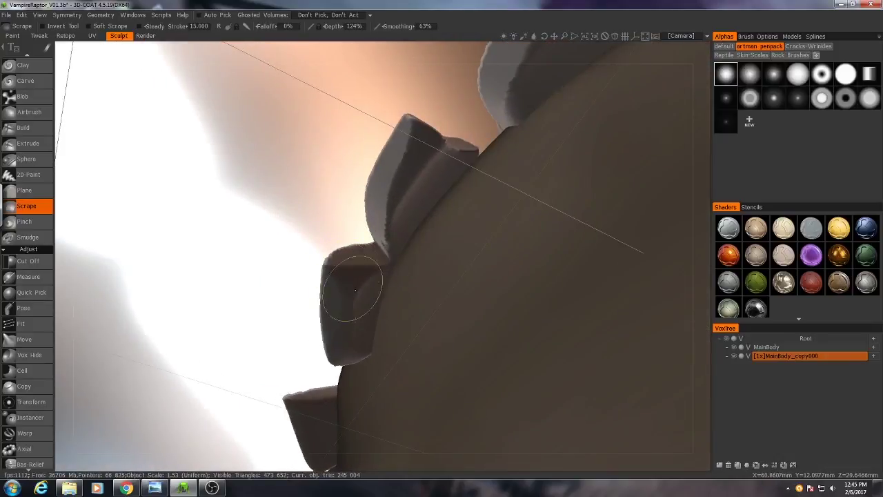
Step: Scrape the rear lobe of the second plate beside its notch to bevel the thick cut edge
middle_drag(345, 283, 390, 223)
mouse_move(391, 223)
mouse_down()
mouse_move(397, 242)
mouse_move(426, 257)
mouse_up()
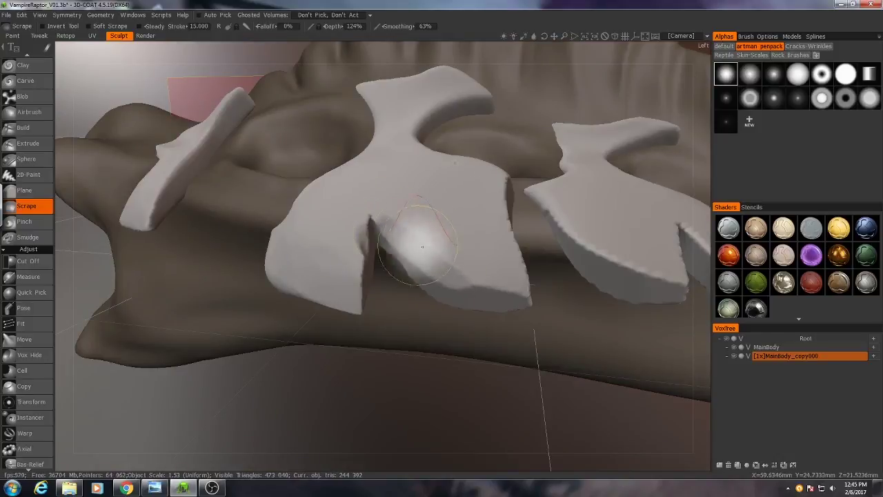
right_drag(418, 233, 442, 233)
drag(418, 233, 478, 272)
middle_drag(441, 224, 407, 193)
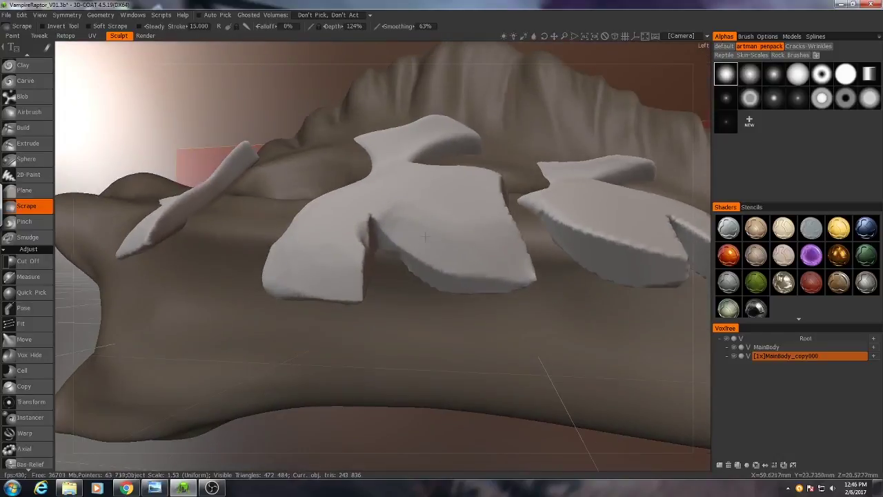
Step: Scrape the inner corner of the second plate's notch and thin the rear lobe from below
drag(376, 220, 376, 243)
middle_drag(376, 243, 430, 171)
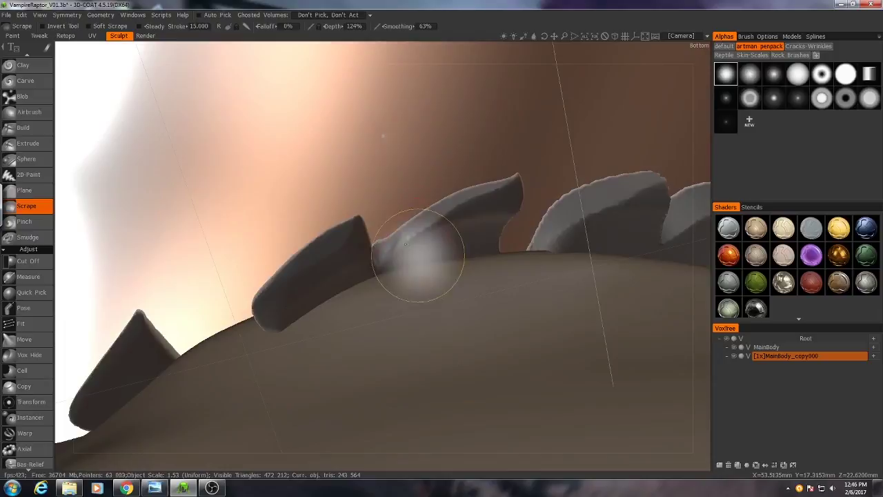
drag(396, 263, 409, 244)
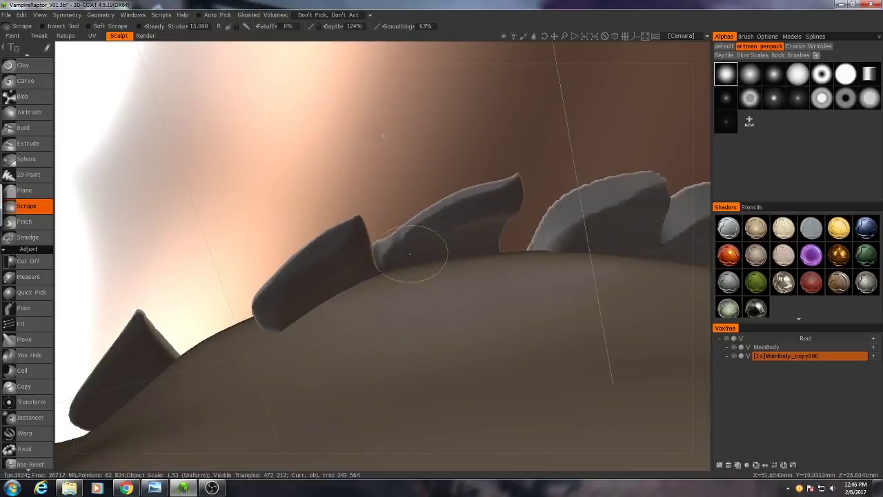
drag(463, 235, 492, 198)
Step: Scrape the lower cut edges of the third plate to thin its lobes
mouse_move(493, 198)
middle_down()
mouse_move(451, 223)
mouse_move(464, 338)
mouse_move(370, 354)
middle_up()
mouse_move(406, 243)
mouse_down()
mouse_move(418, 241)
mouse_move(456, 270)
mouse_up()
mouse_move(456, 270)
middle_down()
mouse_move(382, 296)
mouse_move(362, 295)
mouse_move(355, 280)
mouse_move(457, 316)
mouse_move(446, 311)
middle_up()
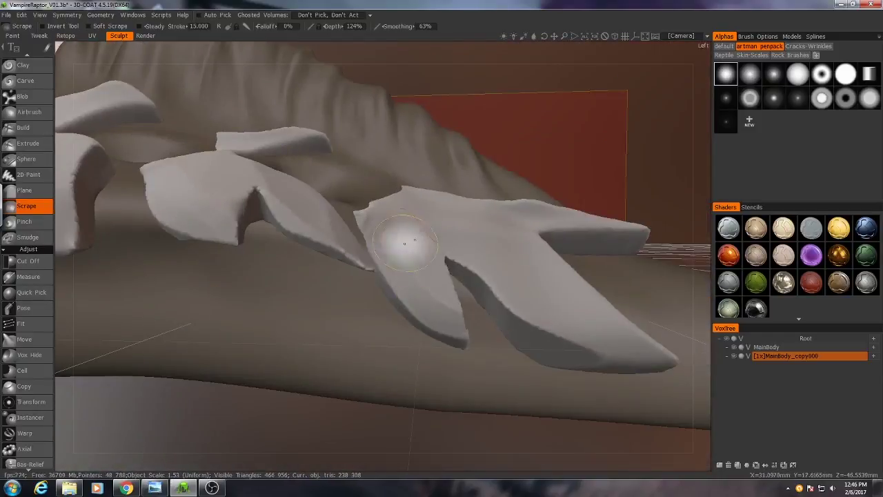
middle_drag(404, 242, 376, 296)
Step: Hide the MainBody layer, scrape the rear forked plate's notch and lower lobe edges, and show MainBody again
mouse_move(655, 339)
middle_down()
mouse_move(465, 335)
mouse_move(494, 304)
mouse_move(407, 262)
middle_up()
click(734, 348)
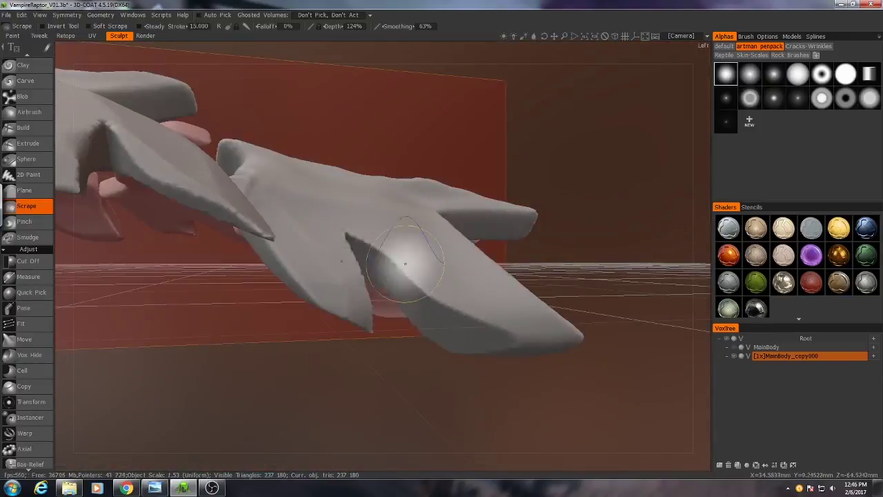
drag(407, 263, 527, 326)
mouse_move(528, 326)
middle_down()
mouse_move(457, 268)
mouse_move(483, 247)
mouse_move(497, 377)
middle_up()
drag(497, 377, 488, 345)
middle_drag(488, 345, 414, 263)
click(734, 347)
Step: Scrape the rear forked plate's surface and edges further with the brush depth at 138%
drag(414, 262, 376, 284)
middle_drag(377, 284, 445, 244)
middle_drag(512, 232, 469, 375)
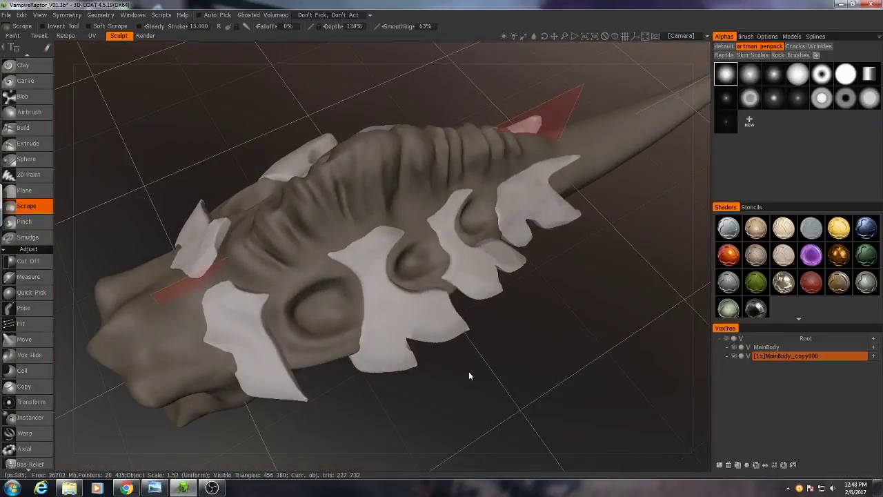
Step: Build a raised ridge from the second plate's notch up its neck with the Build brush, a square alpha and 80% depth
middle_drag(409, 317, 336, 297)
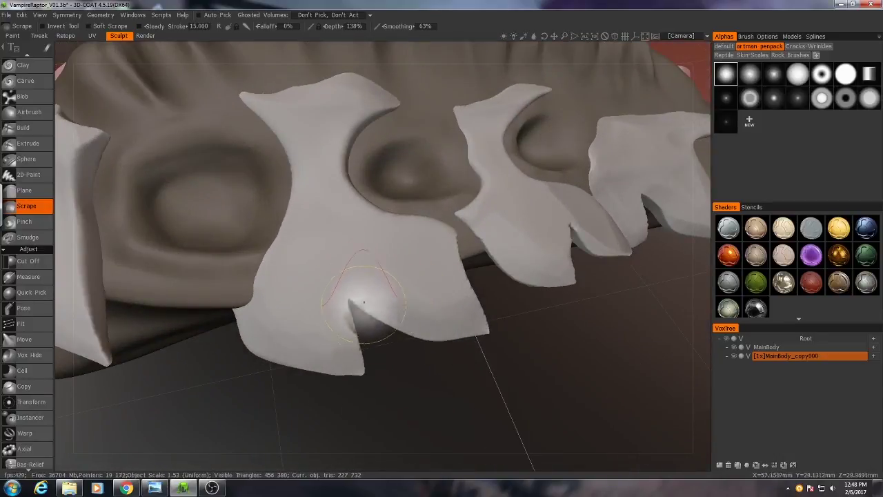
middle_drag(356, 294, 403, 352)
scroll(404, 354, up, 3)
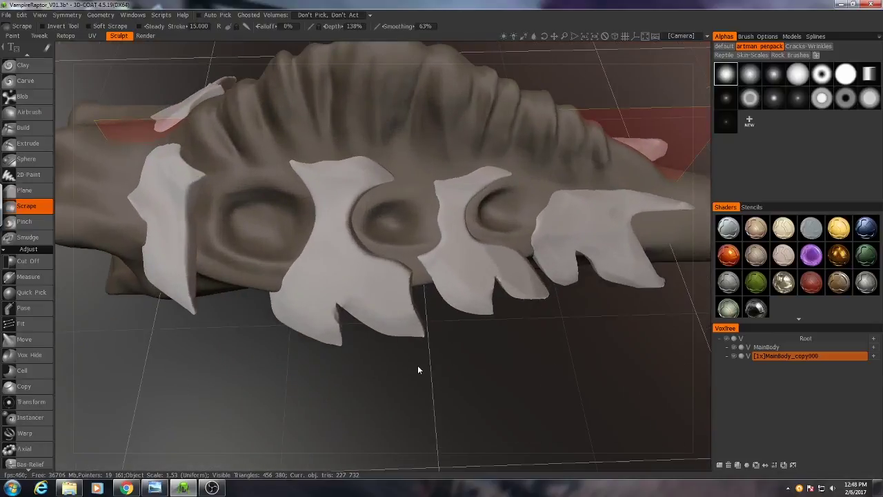
drag(411, 354, 428, 358)
scroll(428, 359, up, 5)
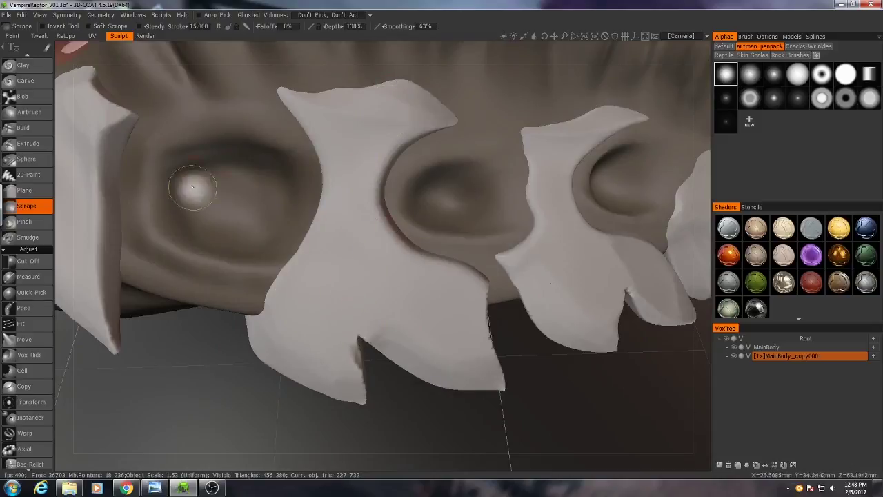
click(33, 131)
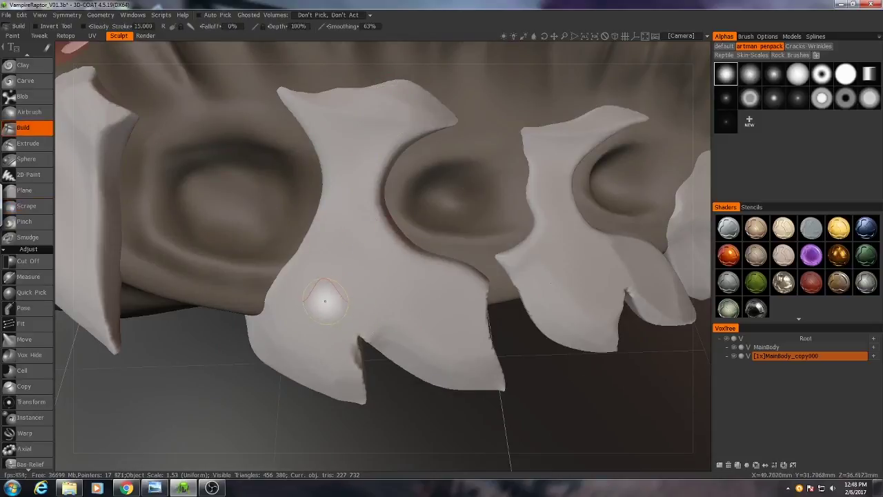
click(726, 47)
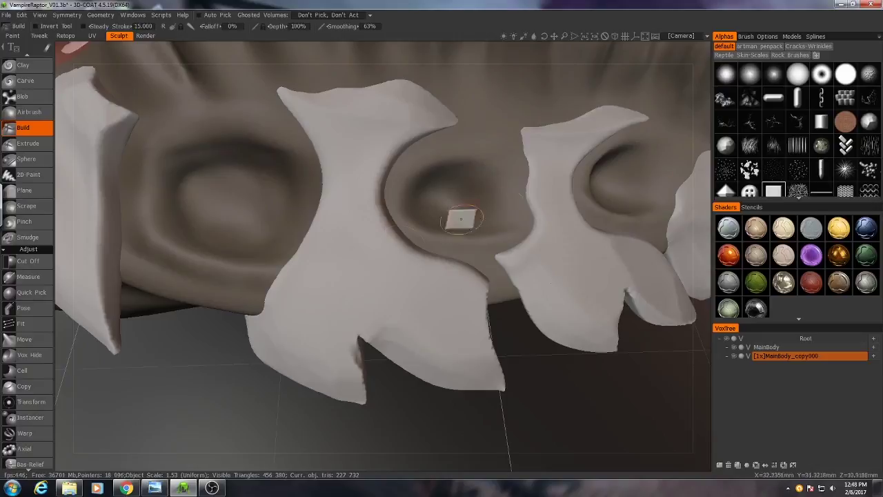
right_drag(357, 280, 363, 296)
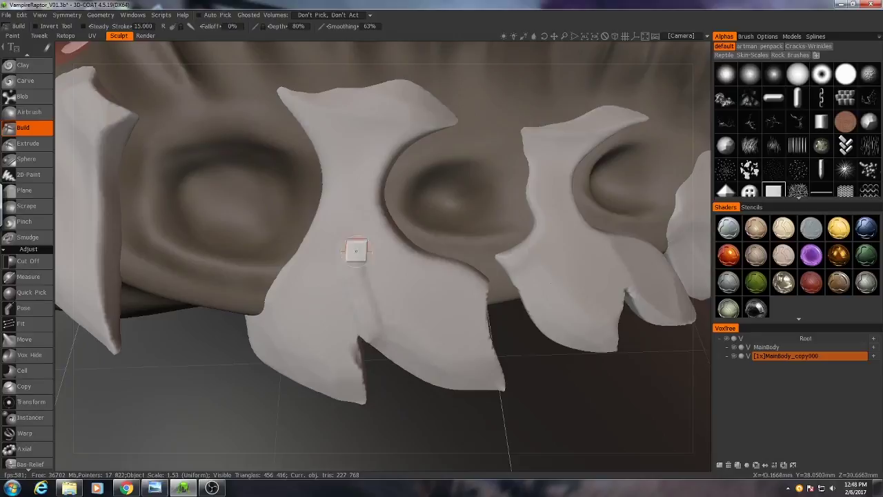
mouse_move(356, 252)
mouse_down()
mouse_move(356, 175)
mouse_move(404, 114)
mouse_up()
mouse_move(403, 113)
alt+mouse_down()
mouse_move(394, 258)
mouse_move(428, 164)
mouse_move(414, 220)
alt+mouse_up()
mouse_move(414, 221)
mouse_down()
mouse_move(489, 78)
mouse_move(443, 128)
mouse_move(352, 176)
mouse_up()
mouse_move(352, 176)
mouse_down()
mouse_move(343, 341)
mouse_move(462, 299)
mouse_move(414, 234)
mouse_up()
Step: Build a ridge from the third plate's notch up along its eye-socket side, softening it with the Fill tool
drag(310, 227, 407, 397)
alt+drag(407, 397, 372, 331)
scroll(24, 197, up, 3)
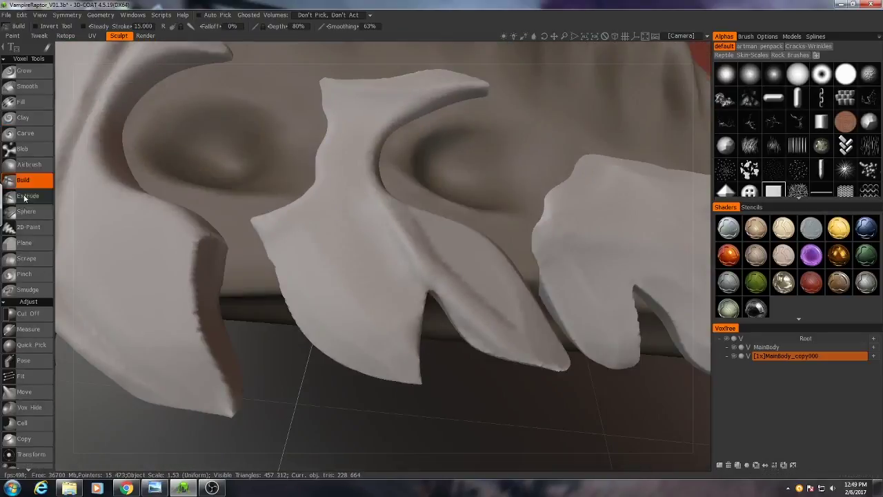
click(24, 102)
drag(408, 228, 426, 295)
click(23, 180)
alt+drag(366, 233, 347, 245)
drag(408, 372, 356, 229)
Step: Build a ridge across the rear forked plate from its upper edge down to the notch
alt+middle_drag(588, 210, 462, 156)
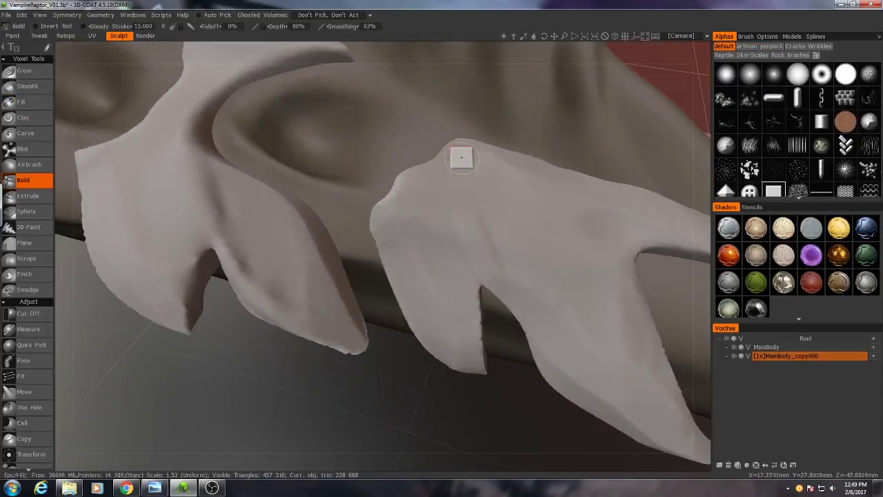
drag(462, 156, 479, 266)
middle_drag(468, 223, 446, 287)
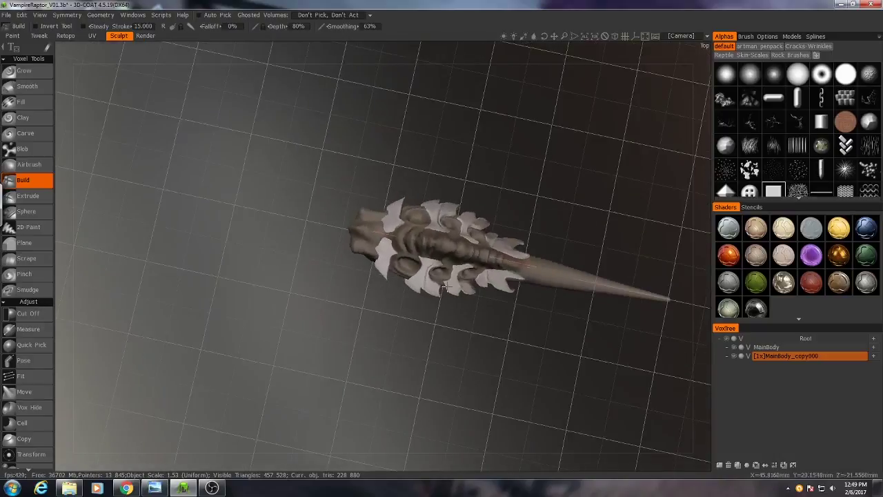
Step: Smooth the second plate's surface around the notch and the base of its ridge
middle_drag(478, 317, 435, 332)
alt+drag(433, 351, 442, 331)
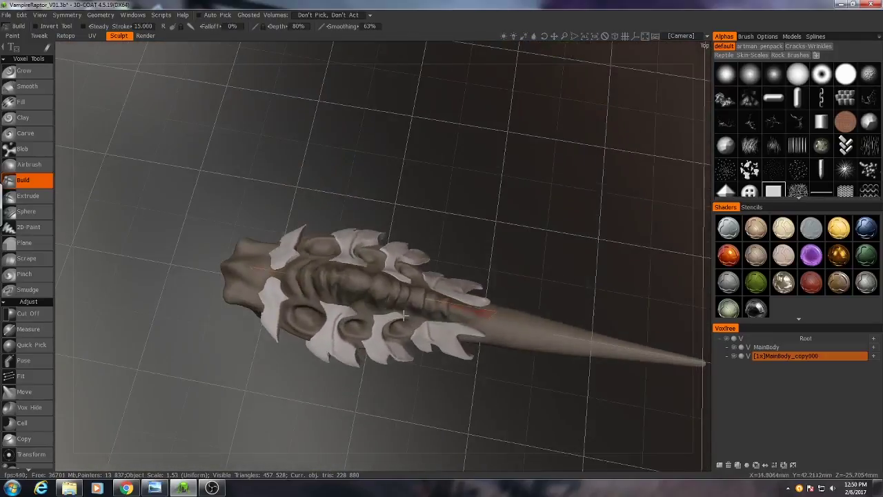
alt+right_drag(441, 331, 434, 231)
alt+middle_drag(434, 230, 477, 349)
mouse_move(477, 348)
alt+mouse_down()
mouse_move(366, 240)
mouse_move(390, 274)
alt+mouse_up()
alt+right_drag(391, 275, 349, 191)
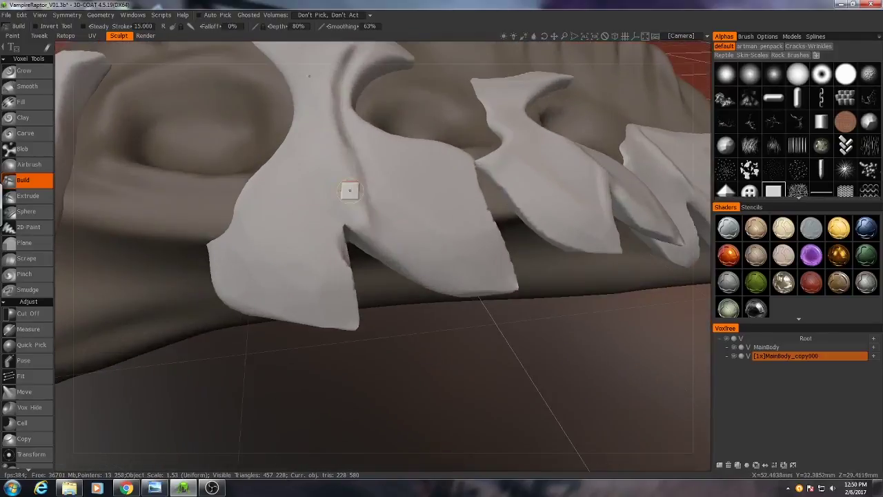
alt+middle_drag(350, 191, 339, 212)
mouse_move(330, 262)
shift+mouse_down()
mouse_move(317, 217)
mouse_move(423, 290)
shift+mouse_up()
alt+right_drag(424, 290, 365, 182)
shift+drag(355, 245, 363, 236)
Step: Examine the ridged, overlapping plates along the head from above and from the front side
alt+middle_drag(363, 257, 370, 327)
alt+right_drag(339, 266, 373, 336)
alt+drag(372, 335, 359, 309)
middle_drag(358, 308, 404, 319)
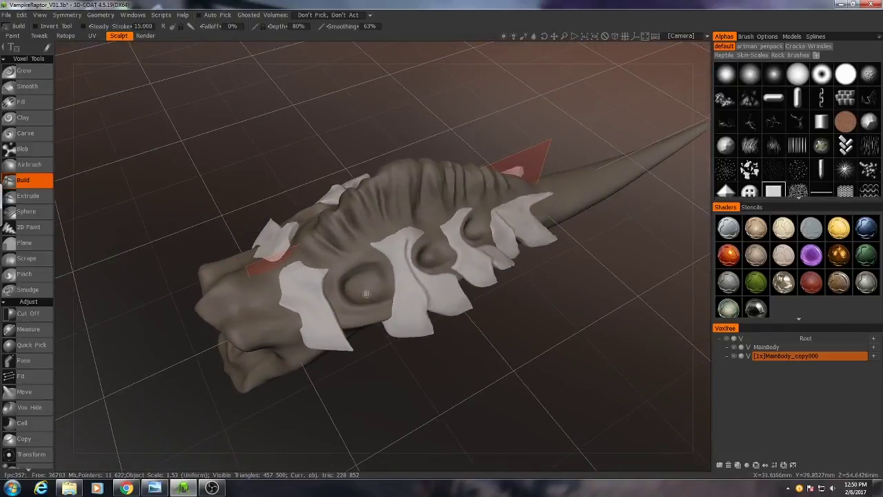
middle_drag(356, 274, 376, 276)
scroll(391, 276, up, 3)
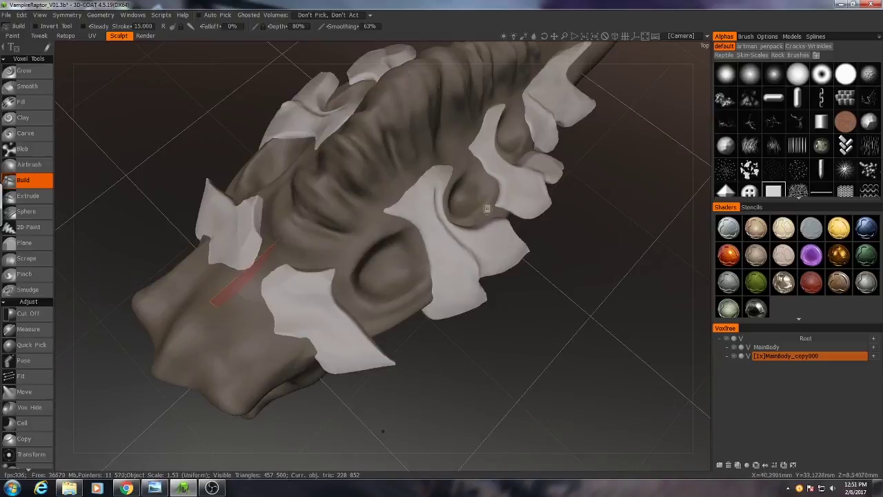
middle_drag(391, 246, 402, 279)
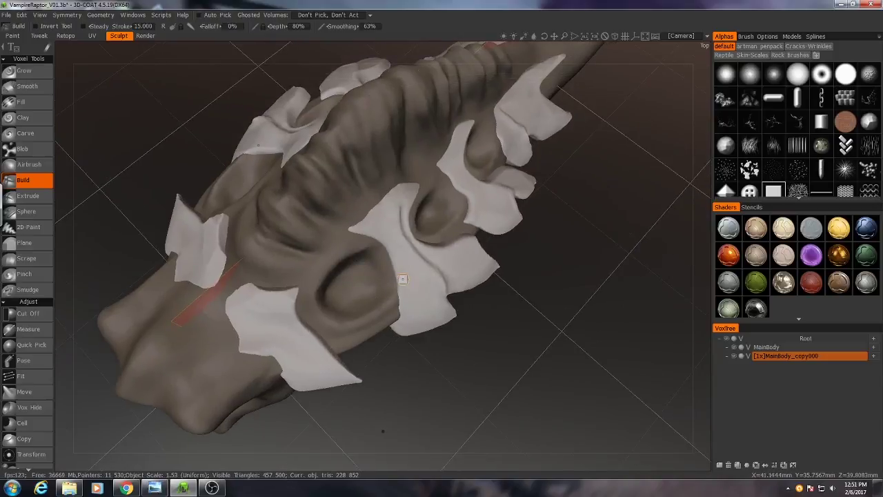